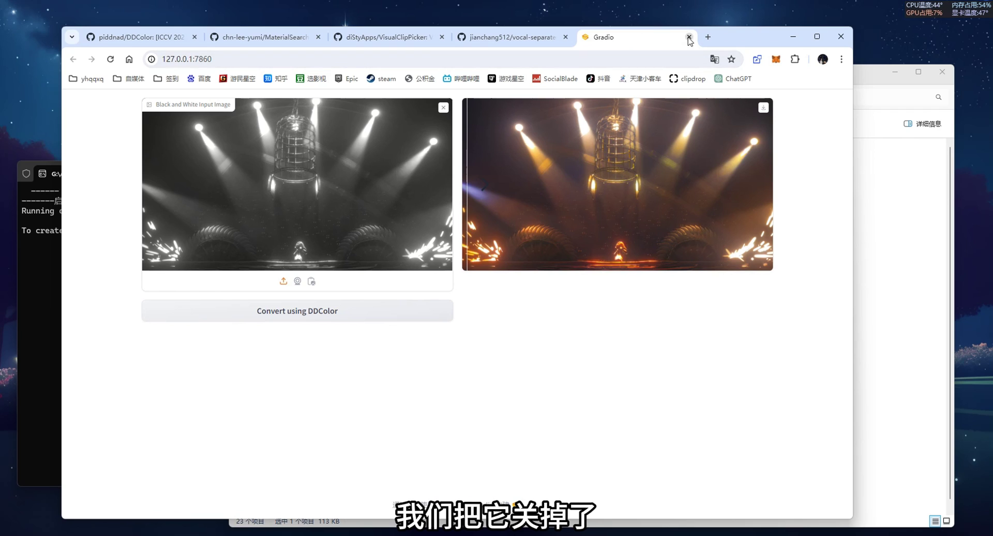
Close the DDColor terminal window and its Gradio page in the browser.
click(41, 230)
click(587, 166)
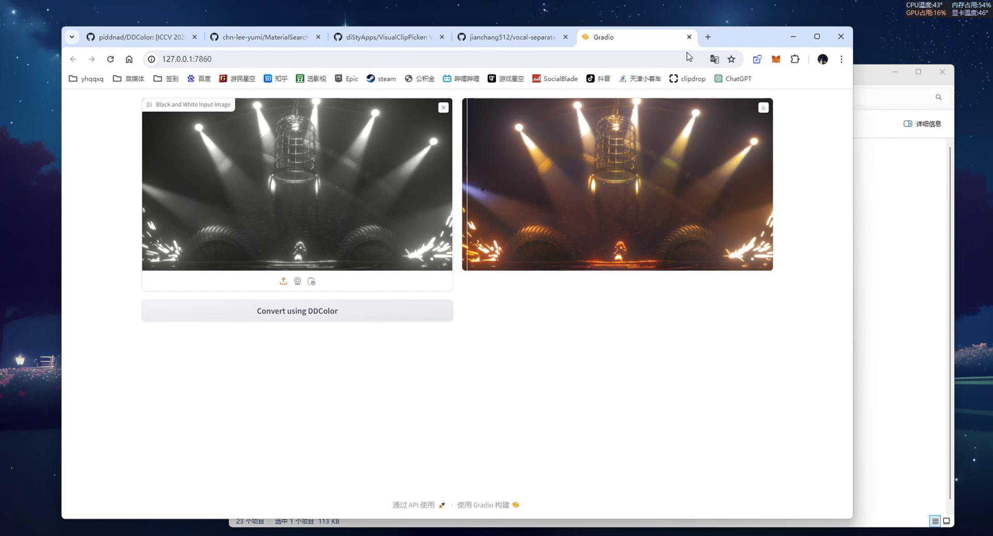
click(692, 37)
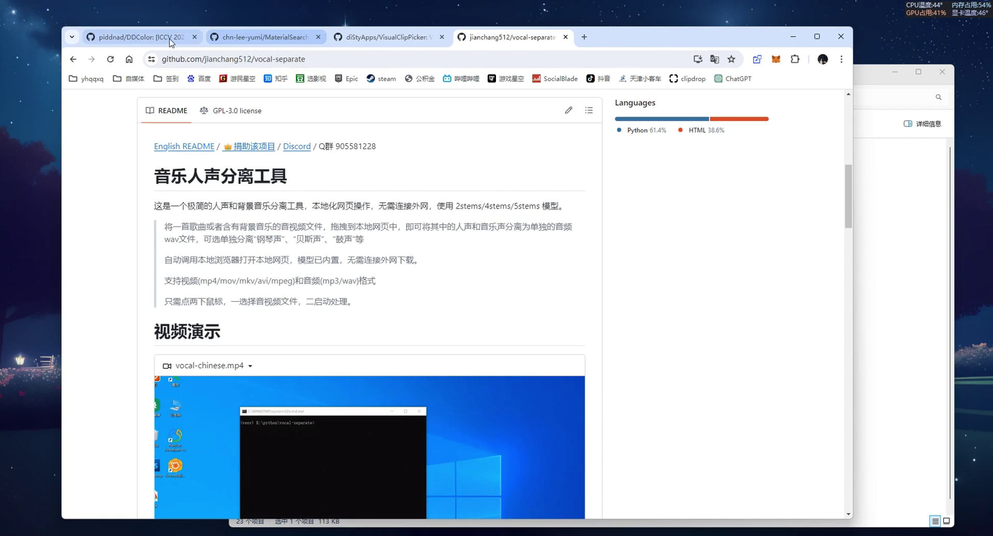
Look through the MaterialSearch repository's README, covering its feature list and the source and Docker deployment notes.
click(252, 37)
scroll(111, 313, down, 10)
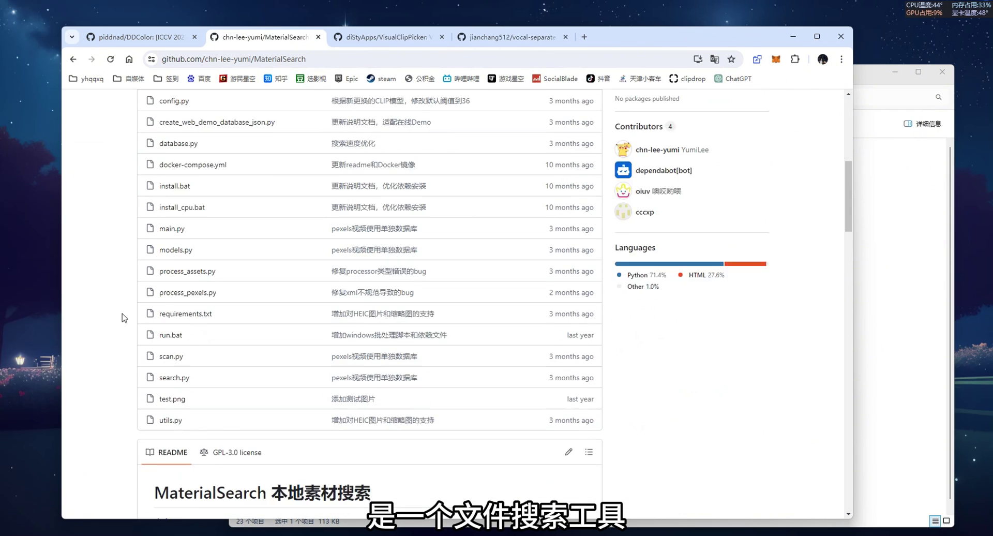
scroll(137, 319, down, 3)
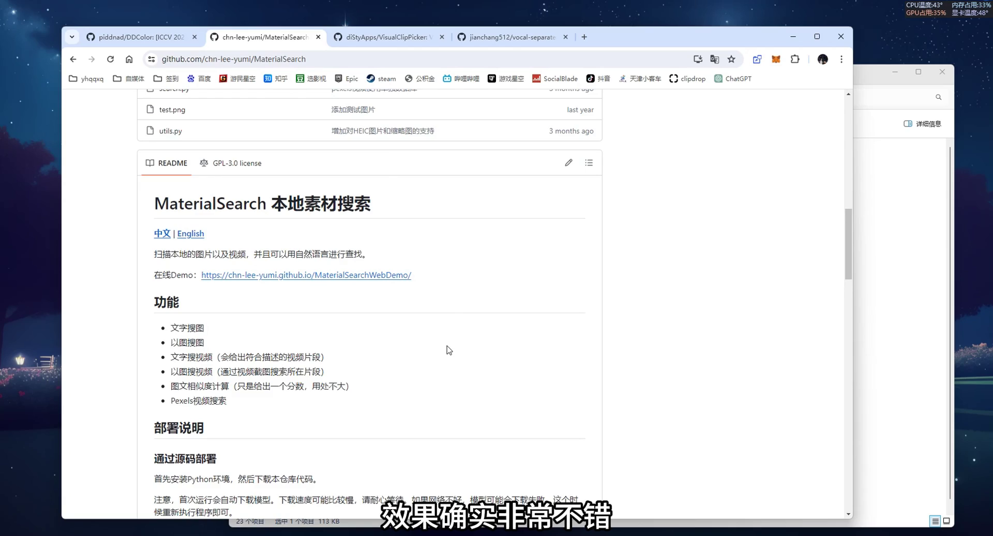
scroll(449, 350, down, 12)
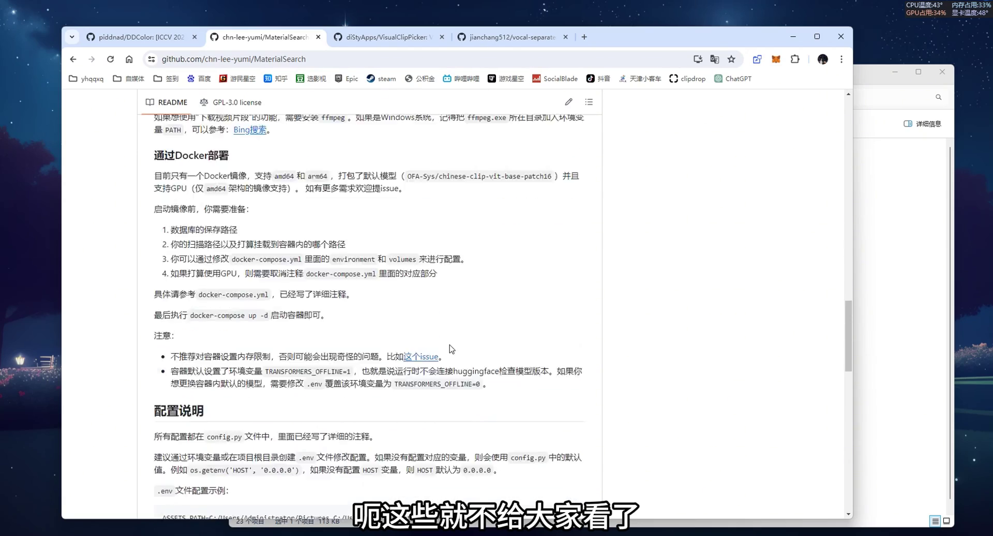
scroll(449, 345, up, 12)
Switch to File Explorer, open the MaterialSearch folder inside tool and look over its files.
click(880, 265)
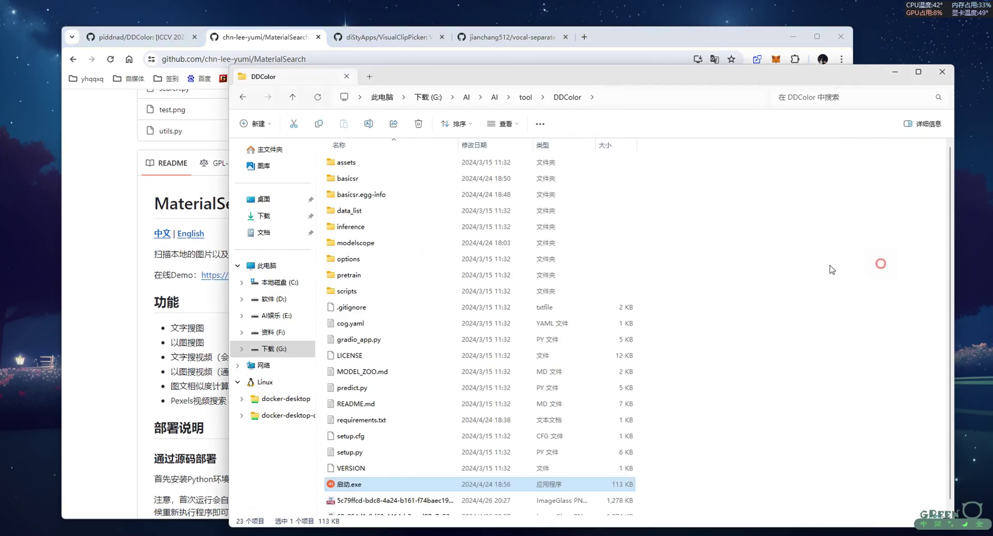
click(292, 97)
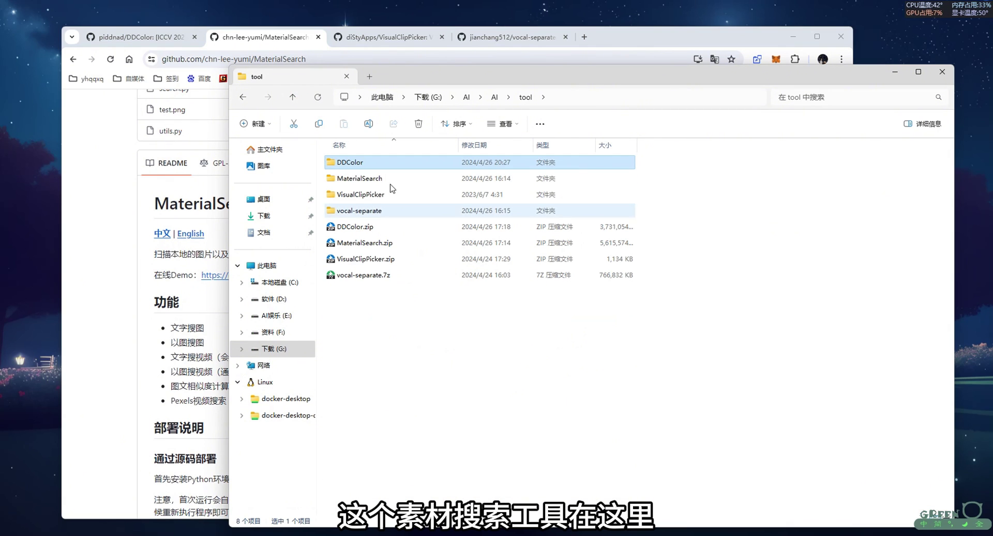
double_click(362, 178)
drag(450, 78, 436, 68)
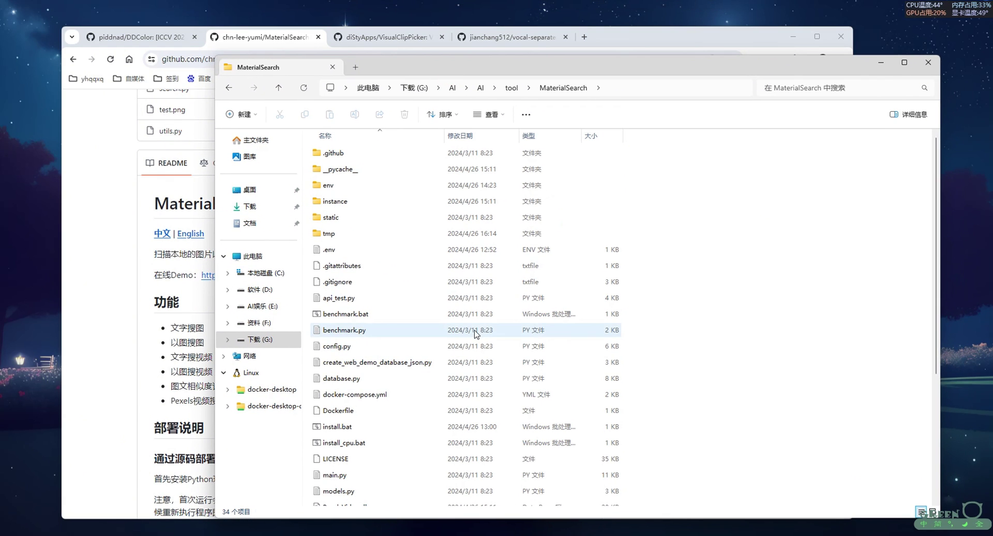
scroll(475, 334, down, 3)
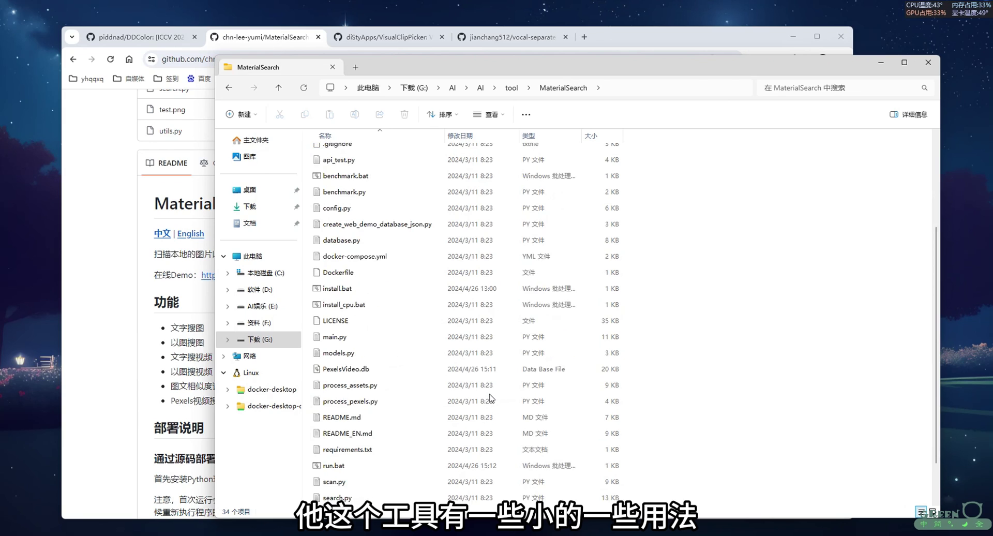
scroll(465, 380, up, 3)
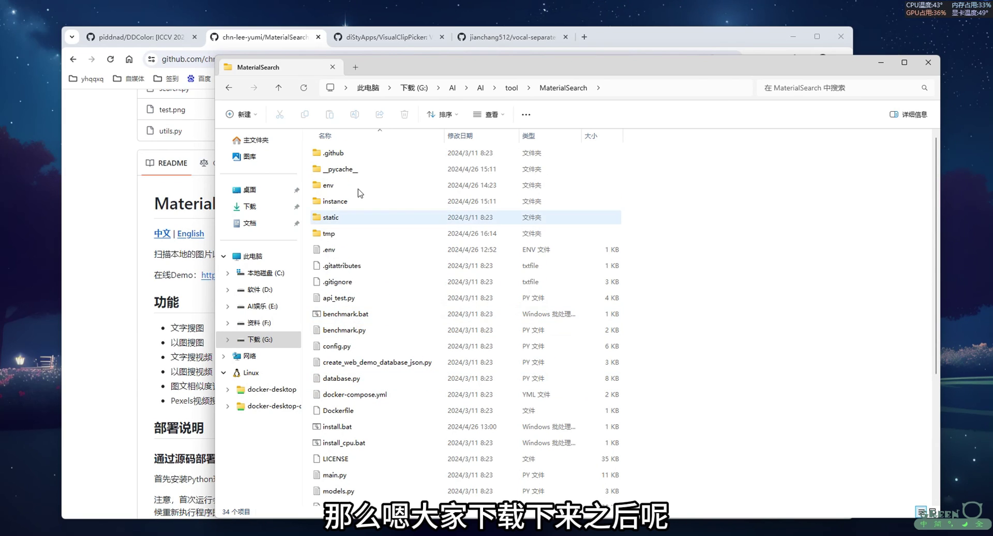
Run benchmark.bat to test which device suits image processing best, and close its console once the test ends.
click(331, 314)
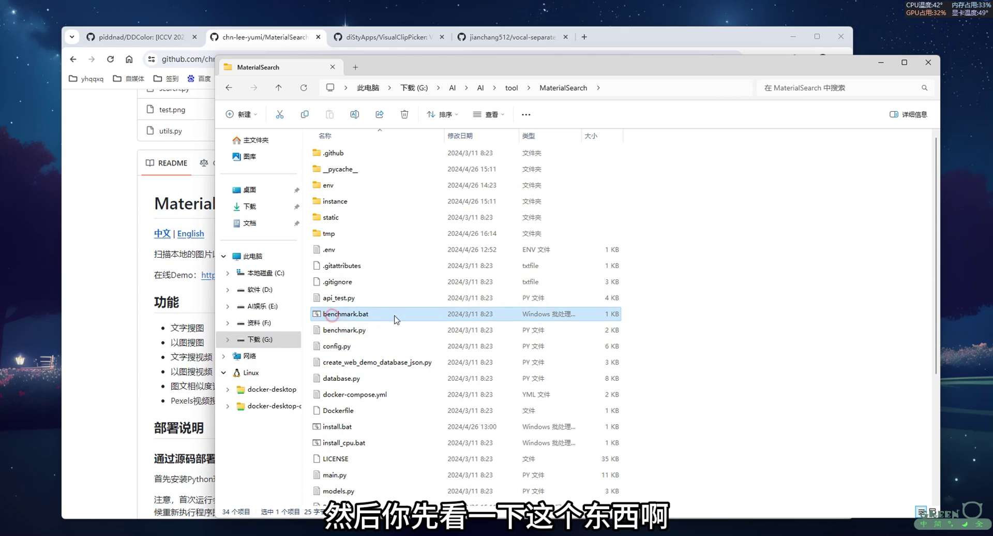
click(347, 314)
click(346, 314)
drag(396, 99, 382, 85)
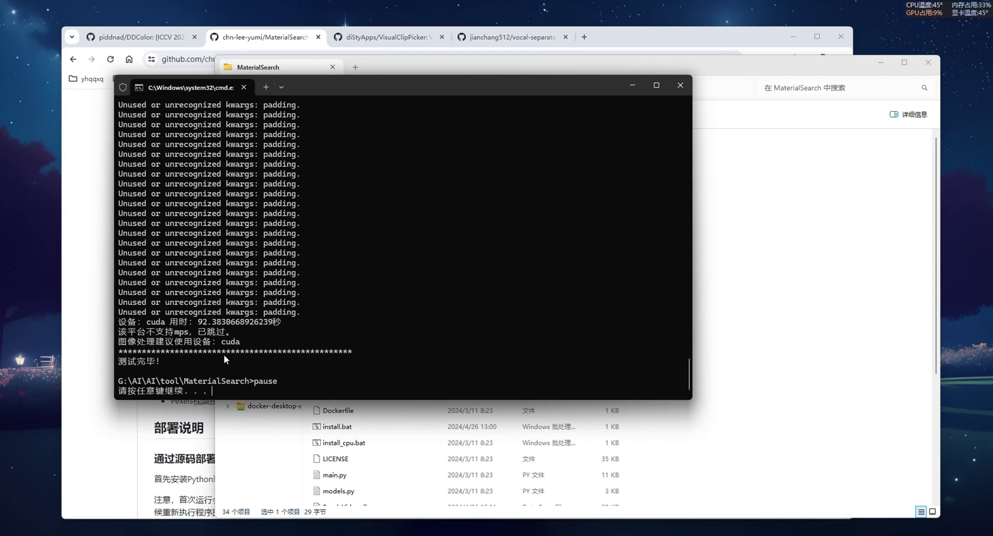
key(Return)
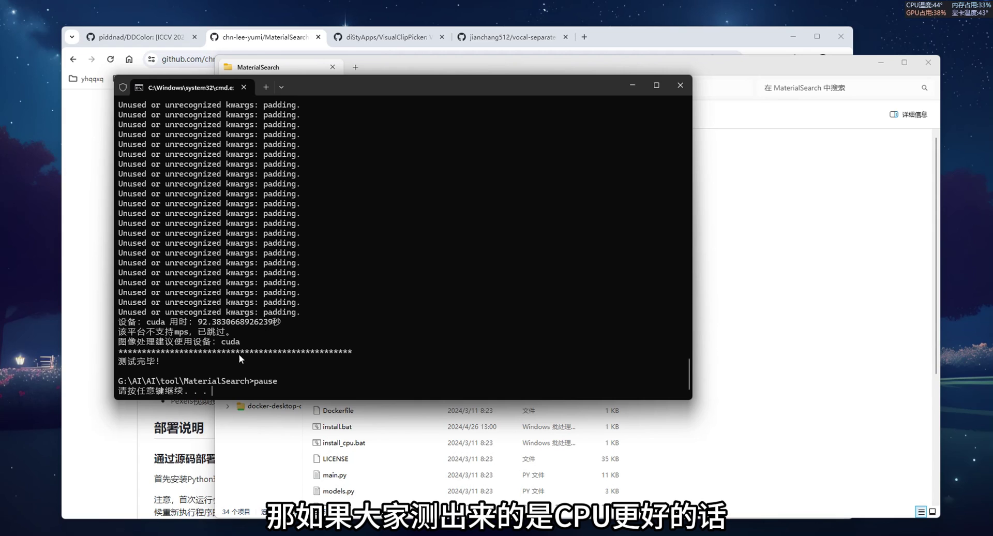
click(680, 85)
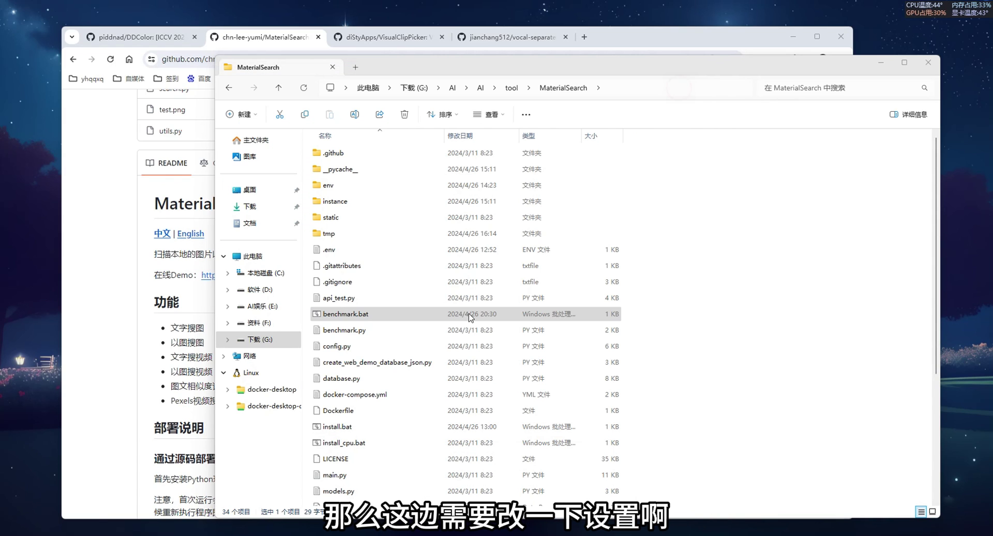
Open the .env file, check the DEVICE line that selects the processing device, and close the file without editing it.
click(335, 251)
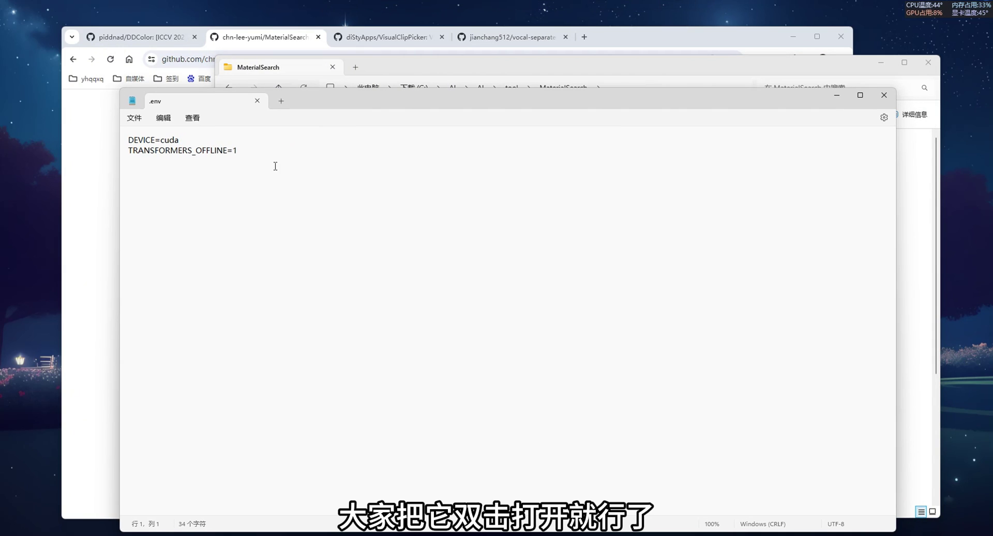
double_click(181, 140)
click(183, 139)
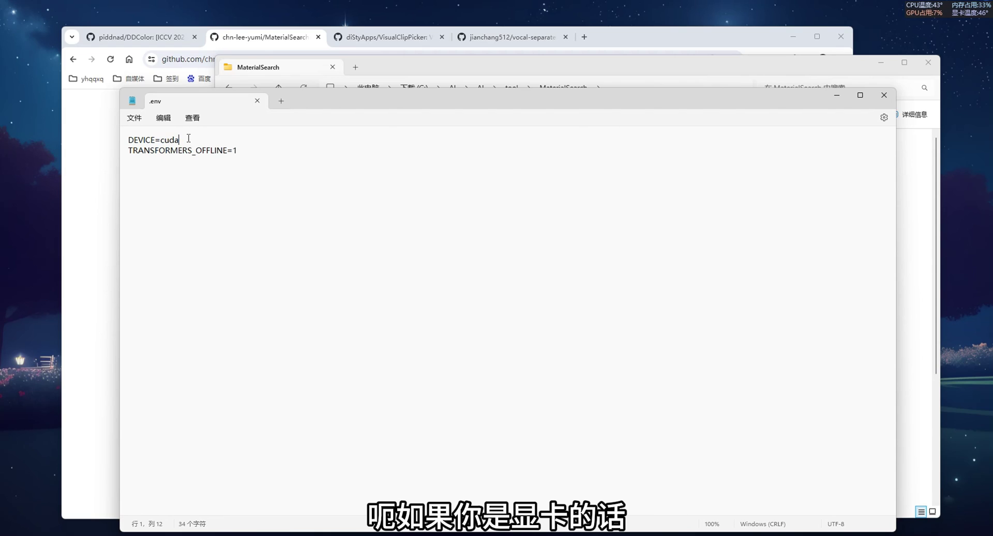
drag(188, 138, 128, 143)
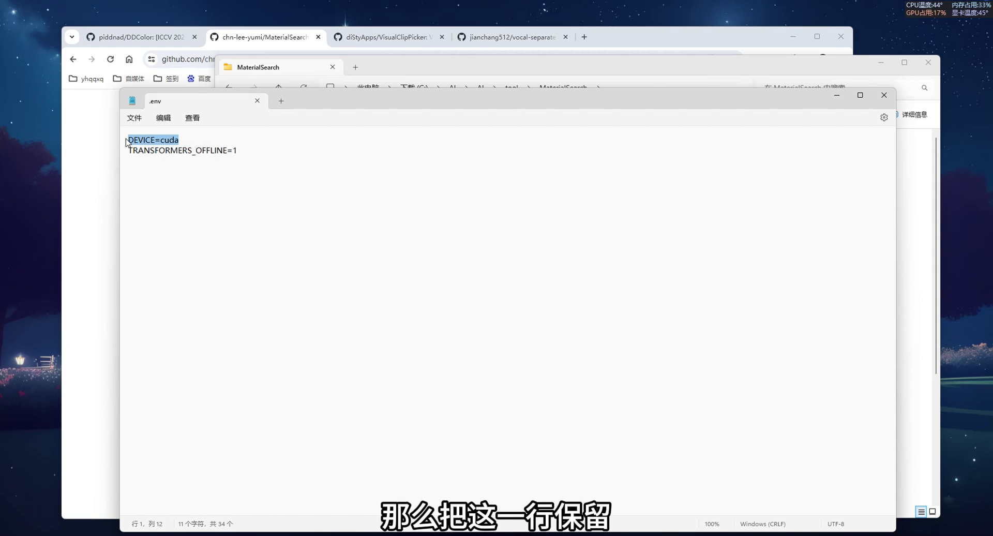
click(183, 139)
drag(185, 139, 128, 142)
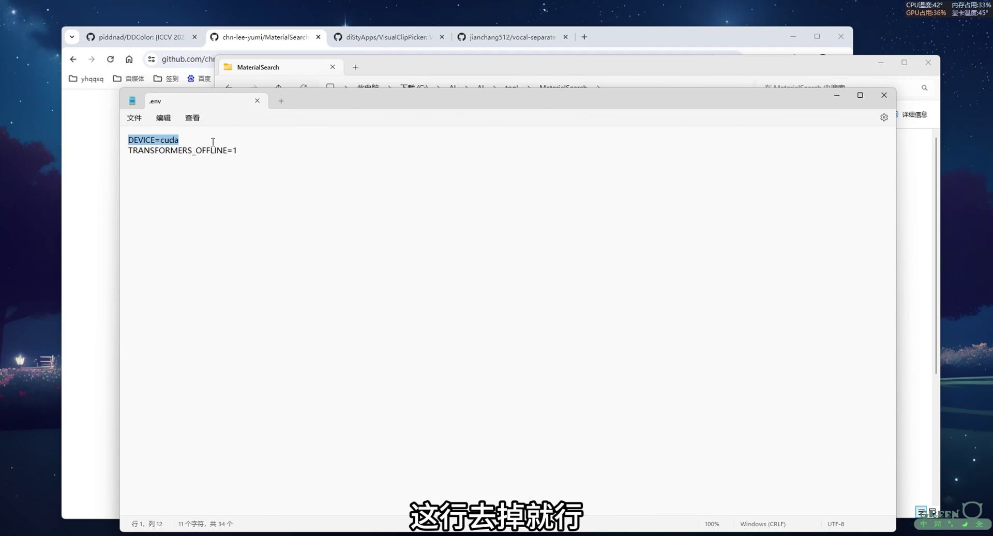
click(884, 95)
scroll(442, 316, down, 1)
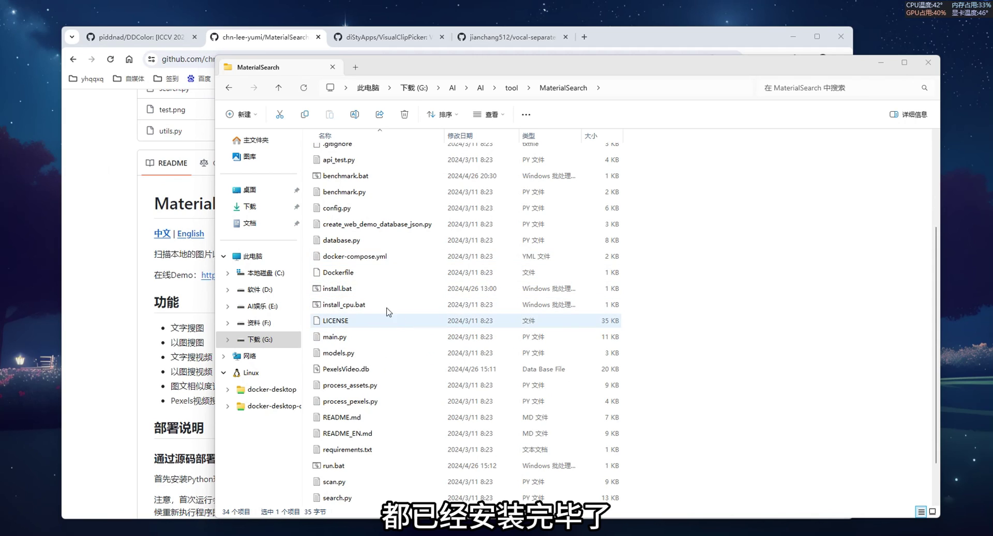
scroll(420, 354, down, 1)
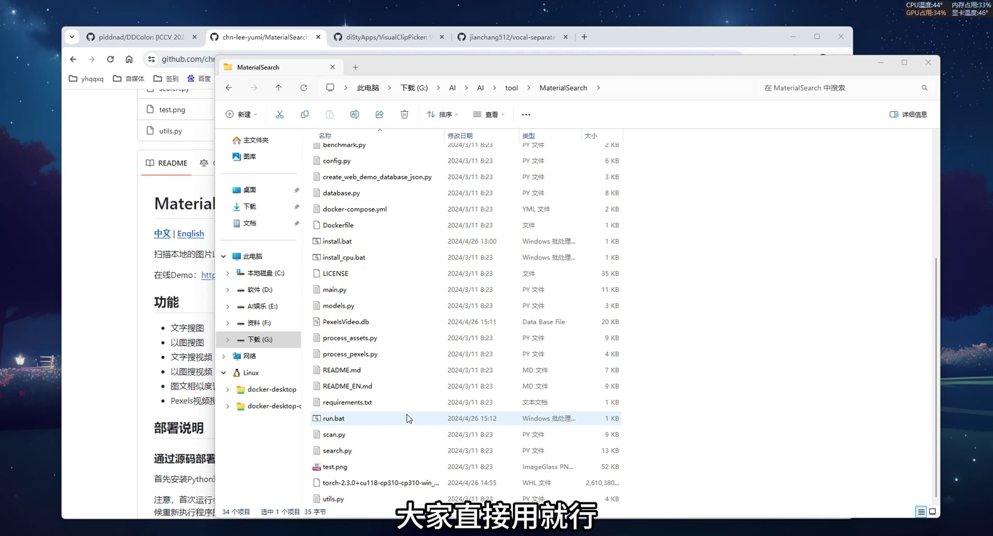
click(338, 422)
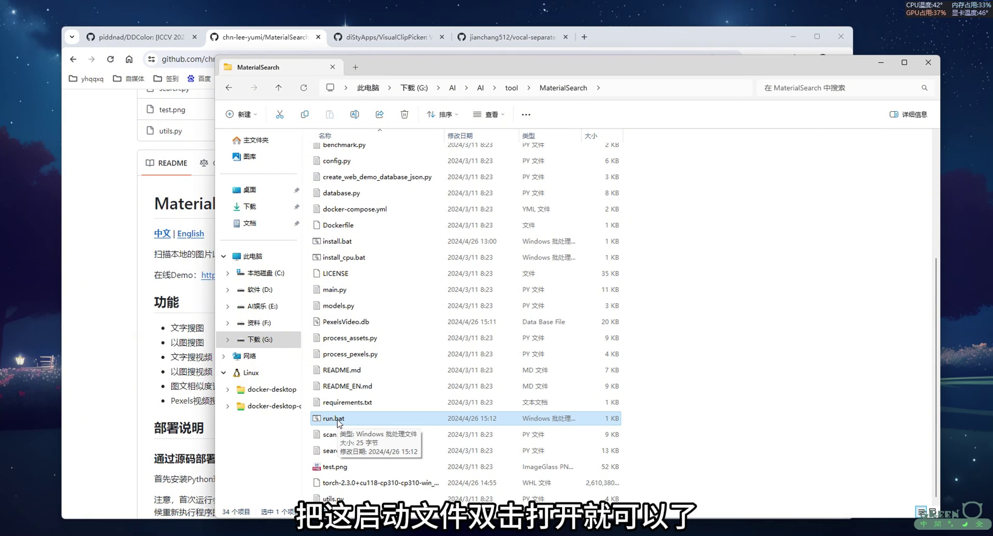
double_click(339, 422)
drag(260, 31, 310, 142)
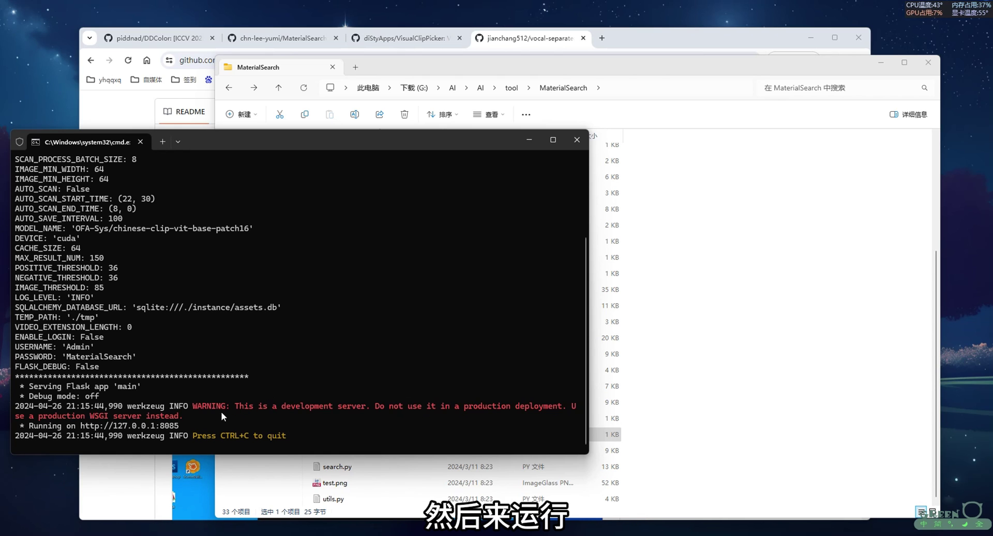
ctrl+click(139, 427)
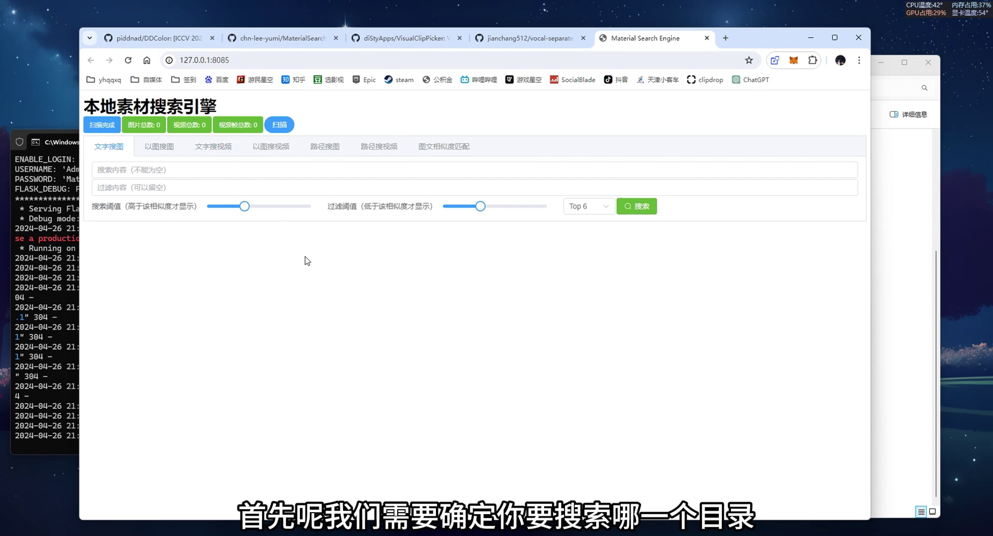
Open config.py from the MaterialSearch folder and find the ASSETS_PATH setting in the scan configuration.
click(890, 254)
scroll(352, 336, up, 5)
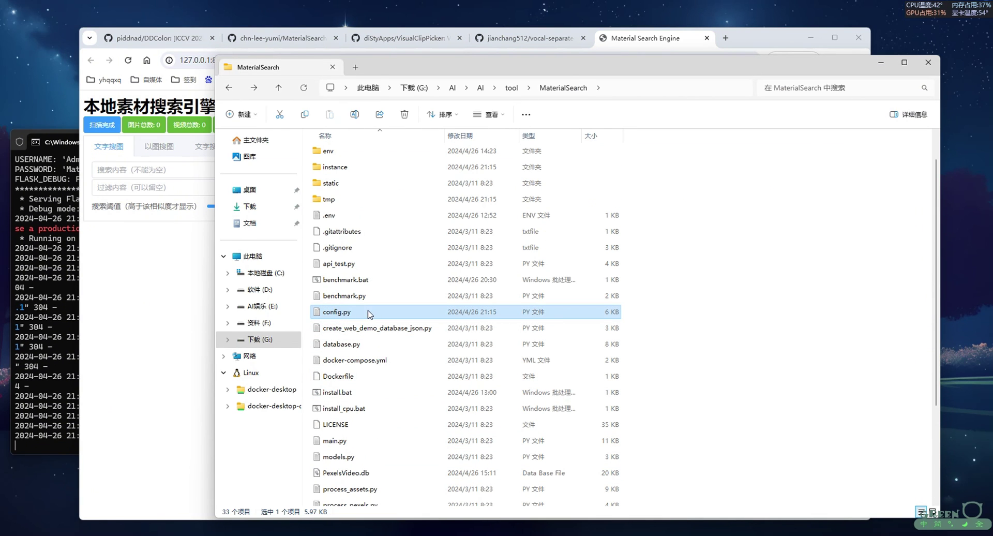
double_click(375, 313)
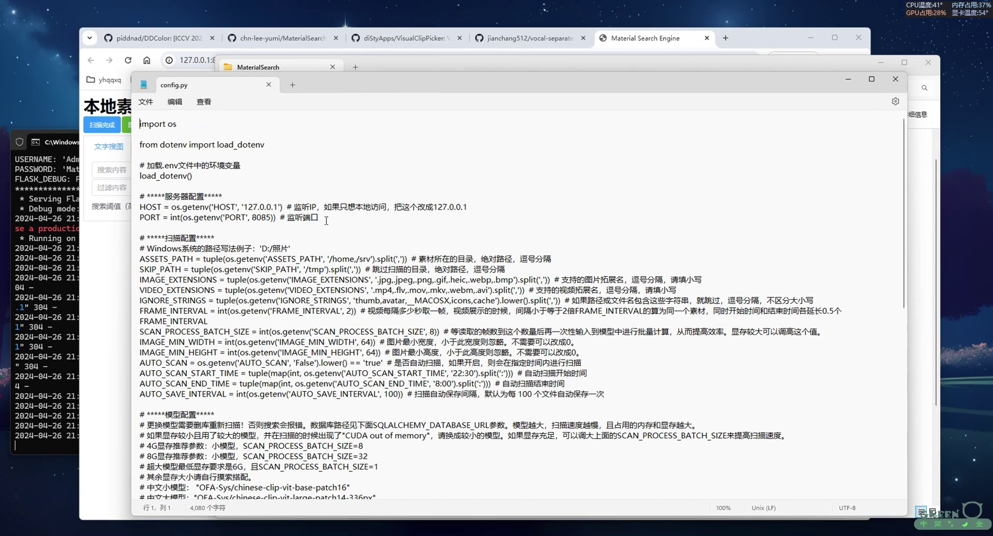
drag(201, 258, 545, 259)
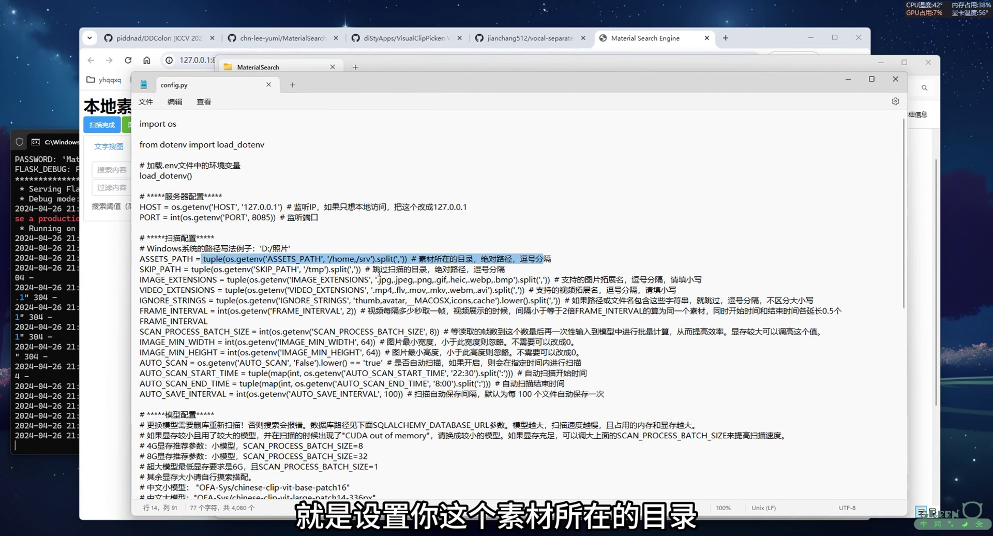
Copy the address of folder A on drive G: and append it after /srv in ASSETS_PATH as ",G:\A".
click(366, 259)
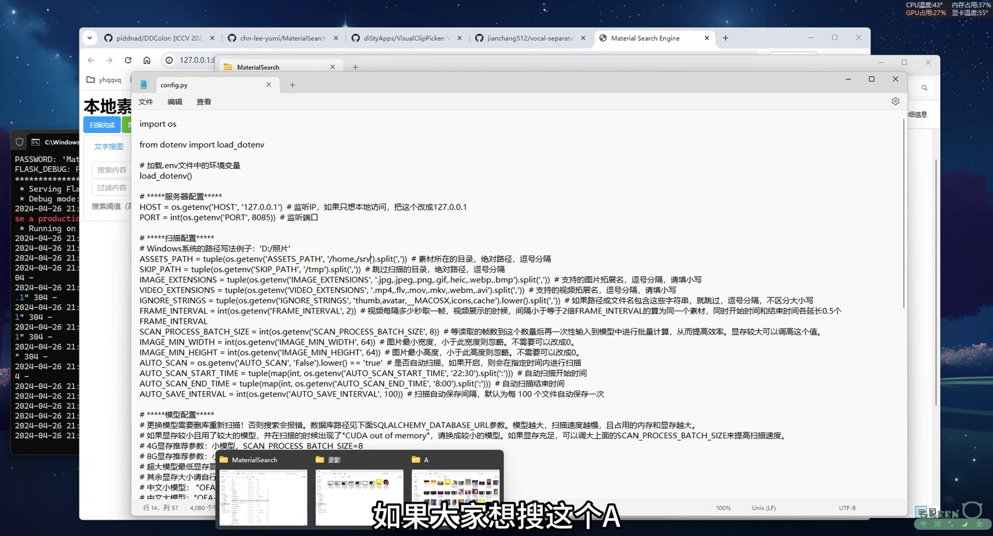
click(476, 8)
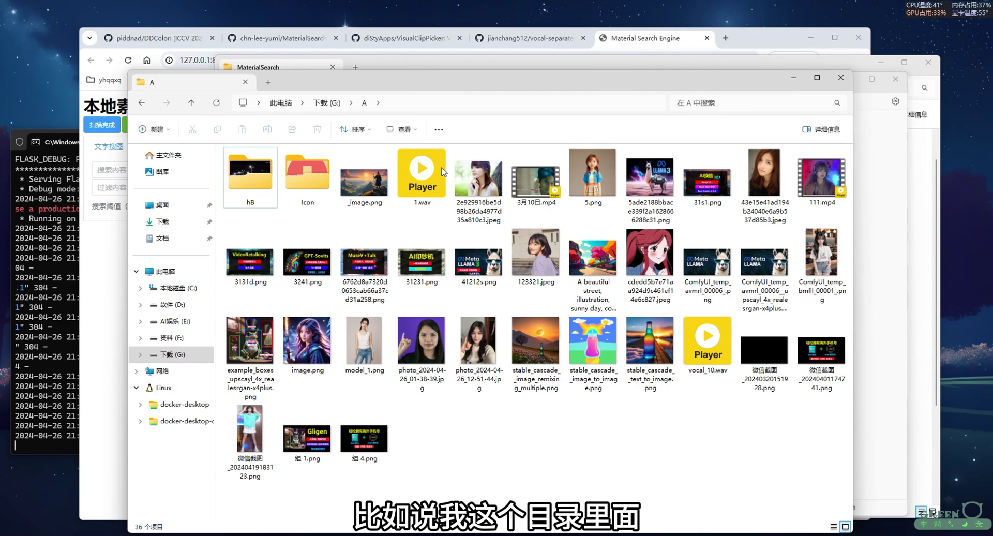
click(375, 101)
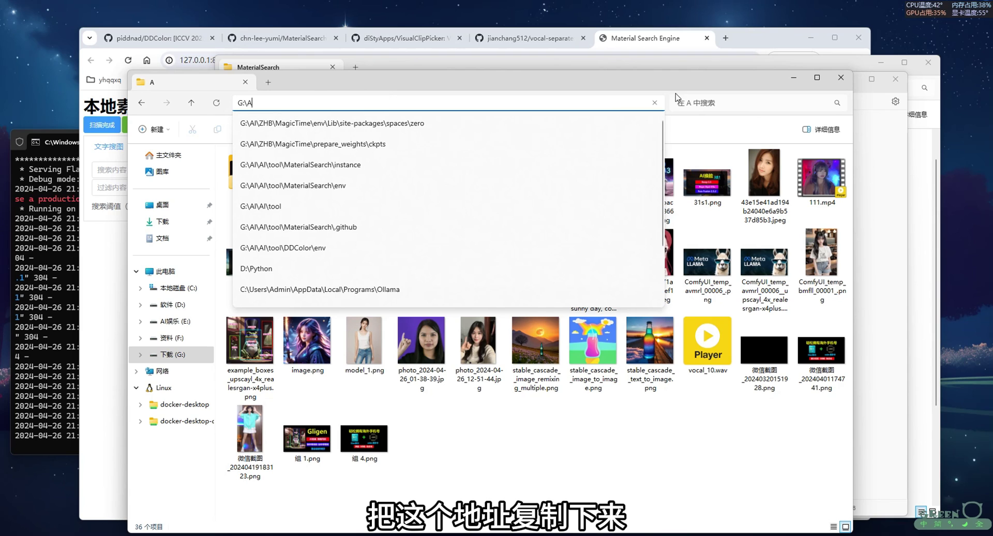
click(794, 81)
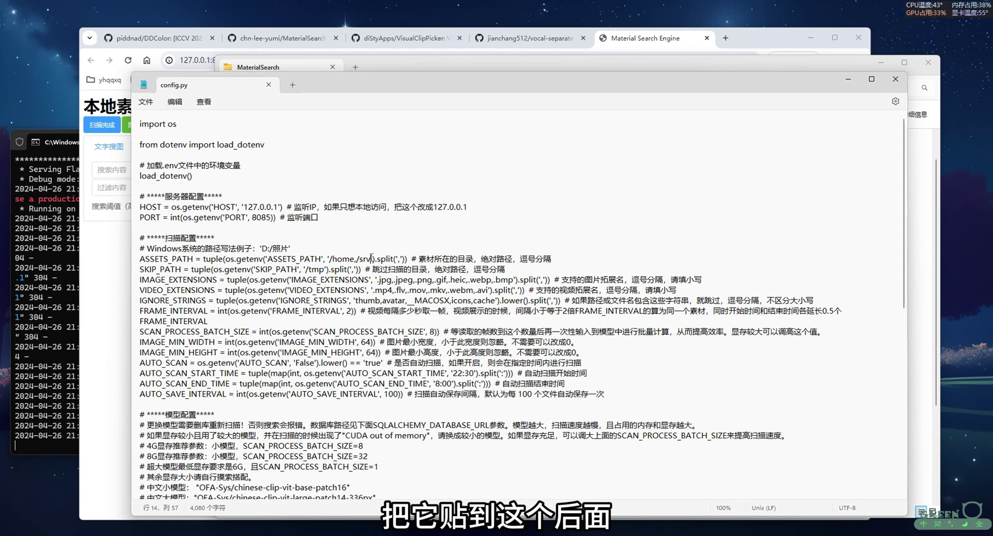
text(,)
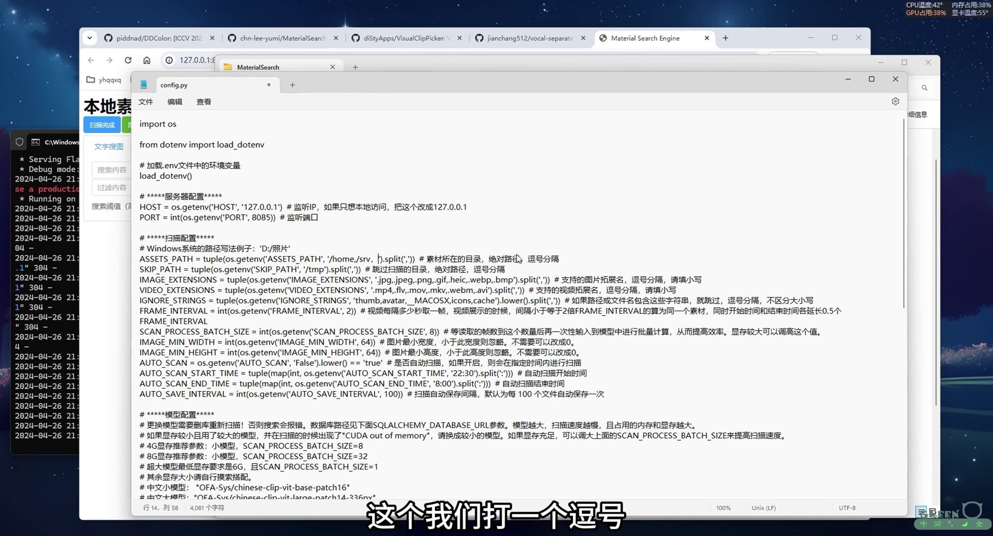
text(G:\A)
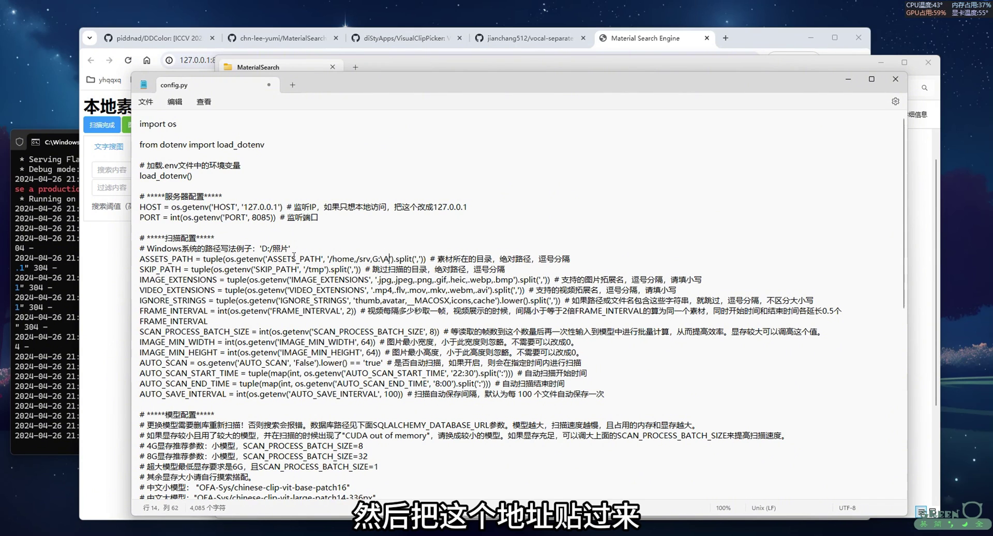
Replace the backslash in the added path with a forward slash so it reads G:/A, and save config.py.
drag(268, 250, 273, 250)
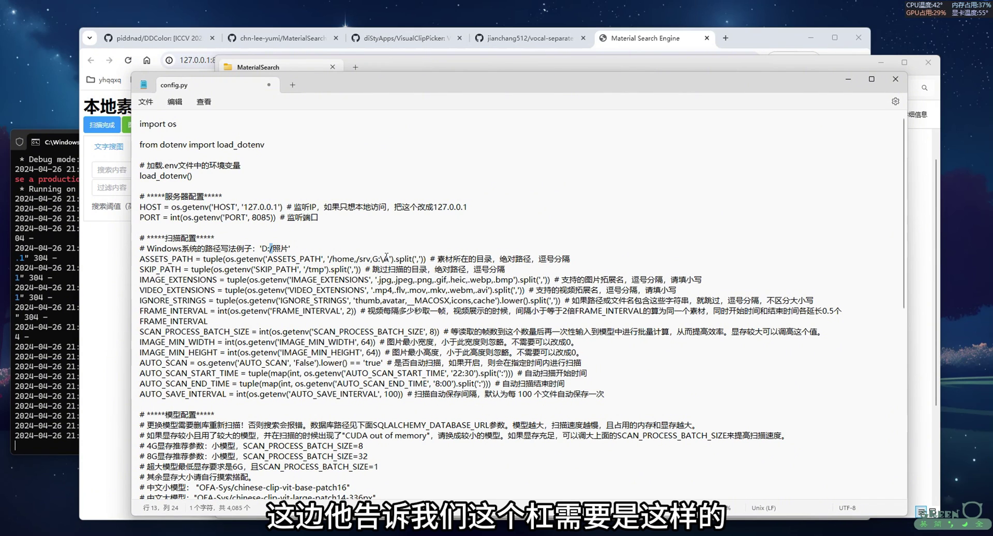
drag(379, 259, 383, 259)
text(/)
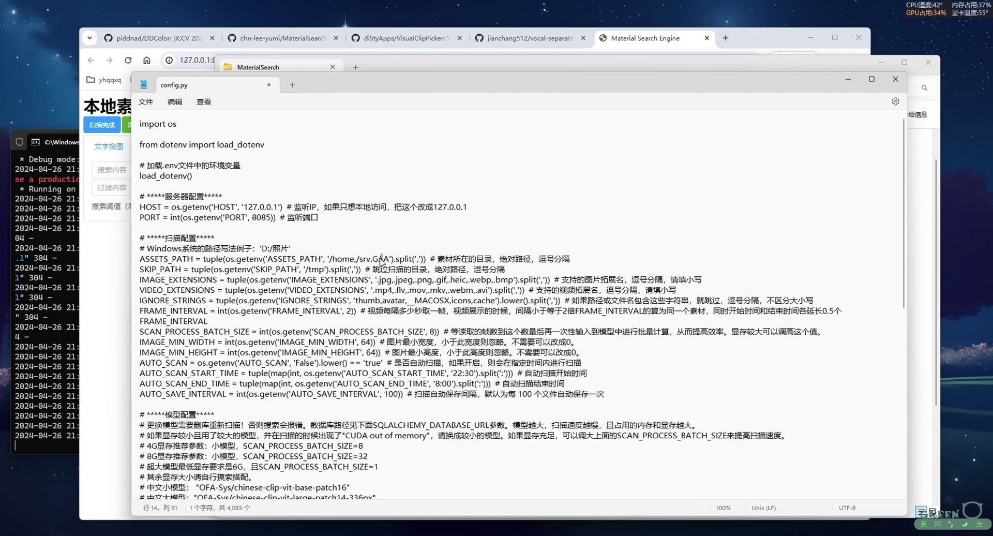
key(ctrl+s)
key(Right)
key(Right)
key(Right)
key(Right)
key(Right)
key(Right)
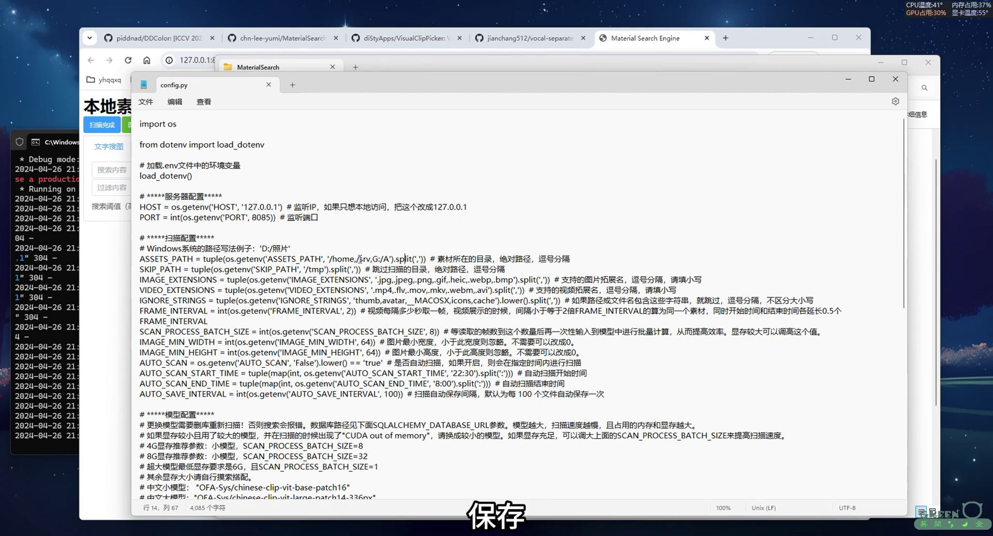
Close config.py, stop the running MaterialSearch server, and start it again with run.bat.
click(895, 78)
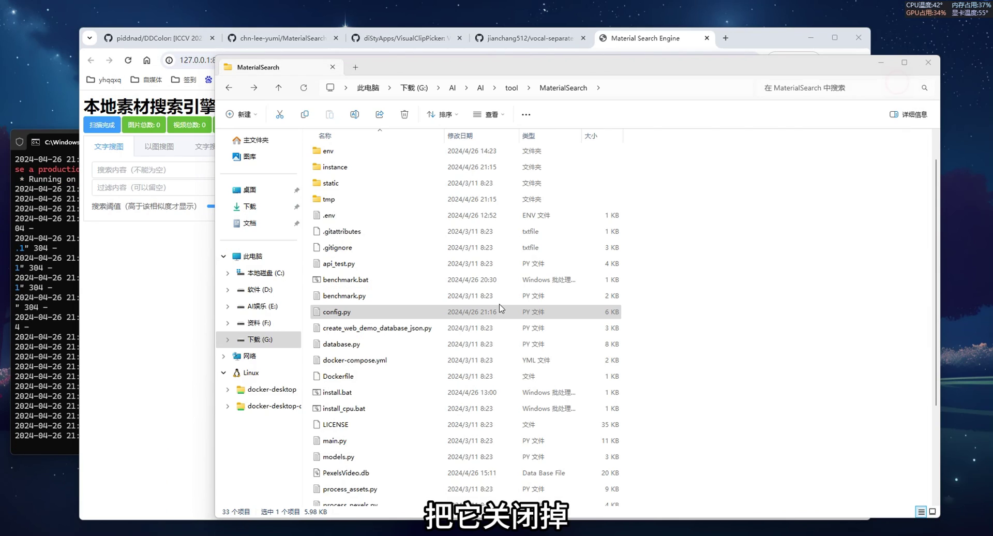
scroll(501, 309, down, 3)
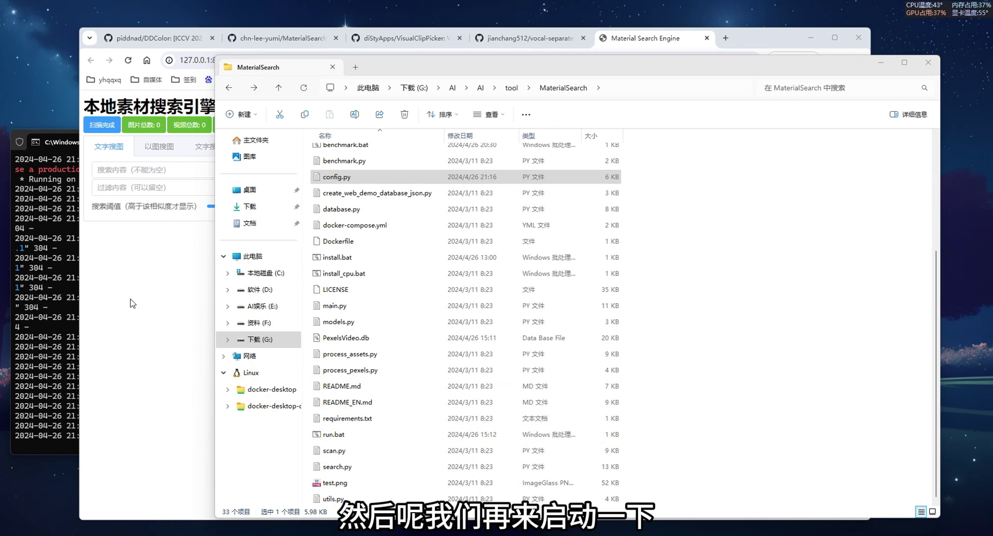
click(73, 295)
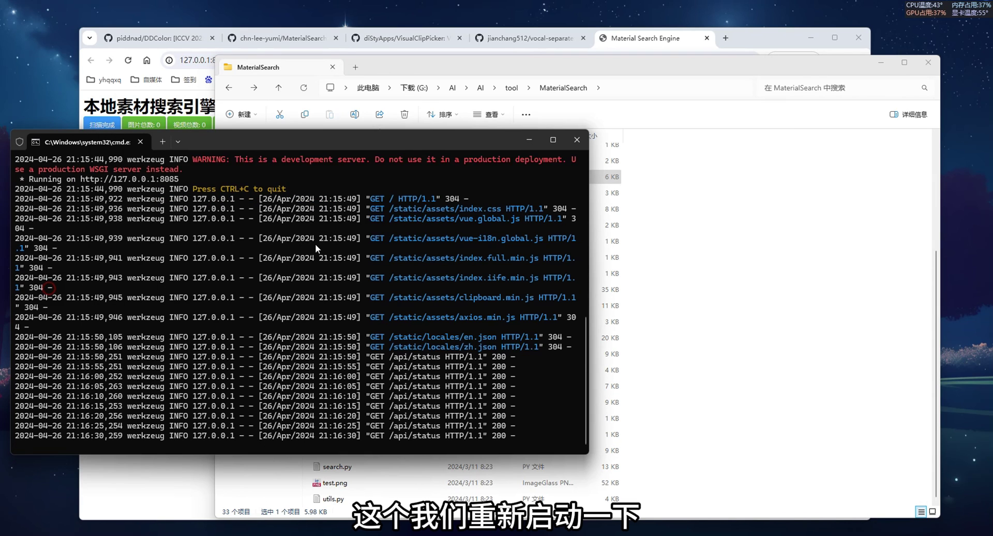
click(578, 144)
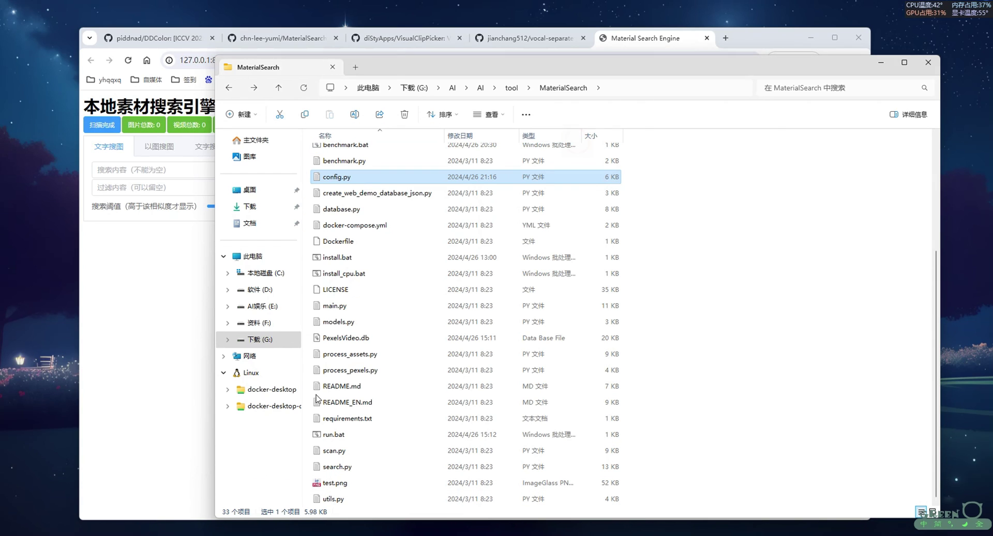
double_click(321, 435)
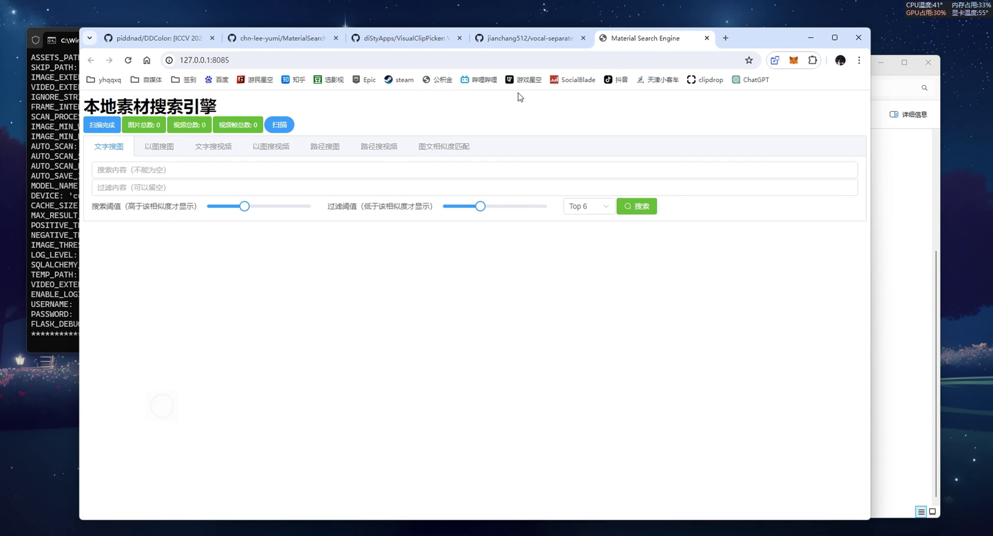
click(707, 37)
click(47, 166)
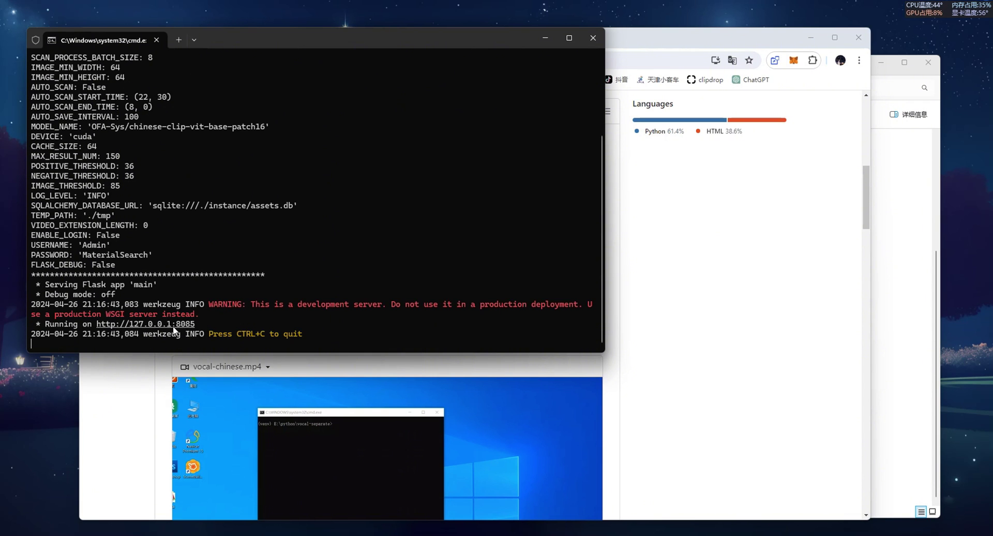
ctrl+click(190, 325)
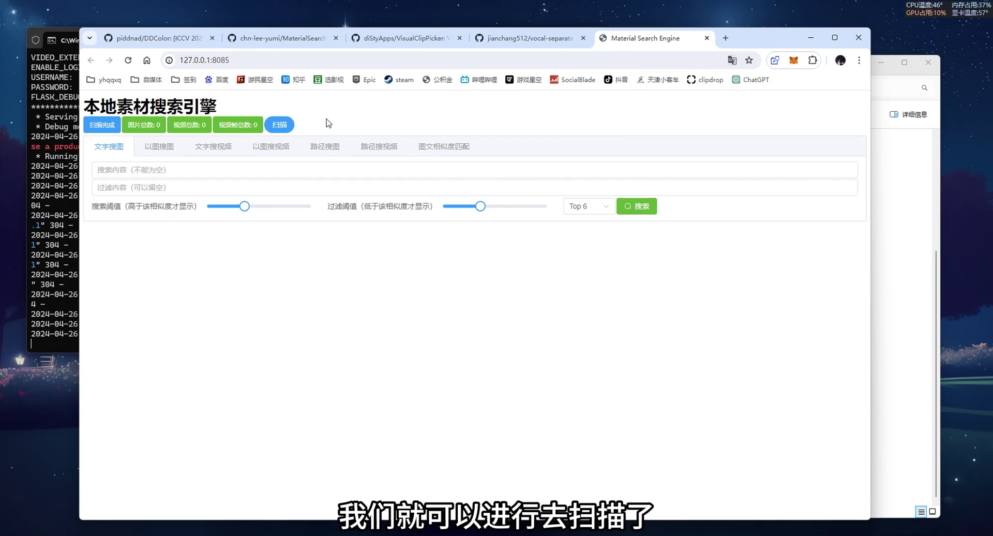
Scan the configured material folder and check the indexing progress in the server console and on the web page.
click(282, 125)
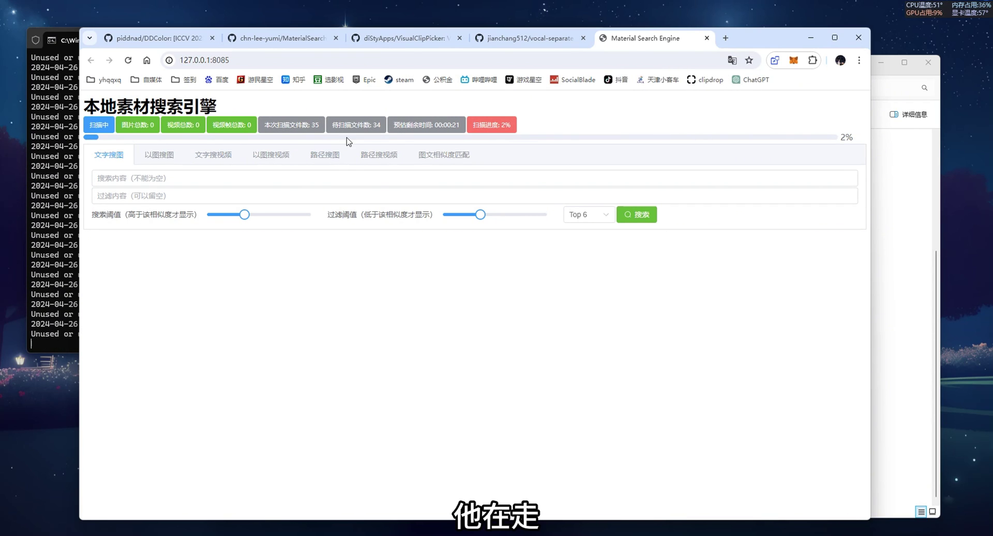
click(65, 130)
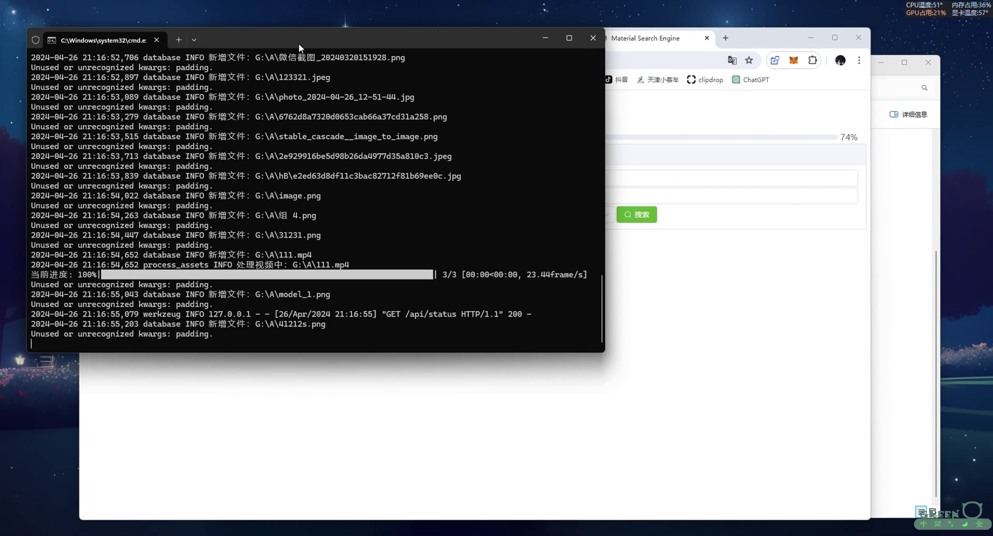
click(679, 320)
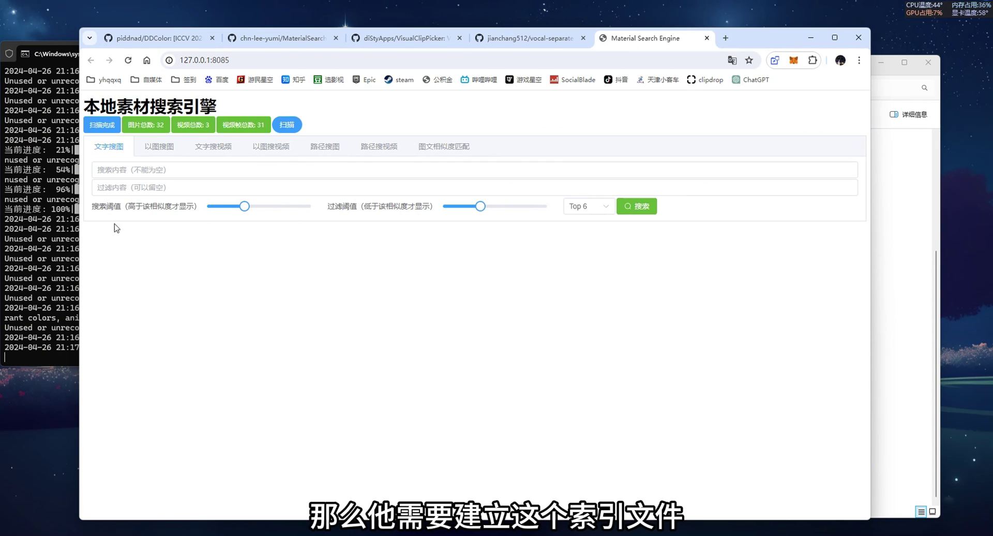
click(68, 201)
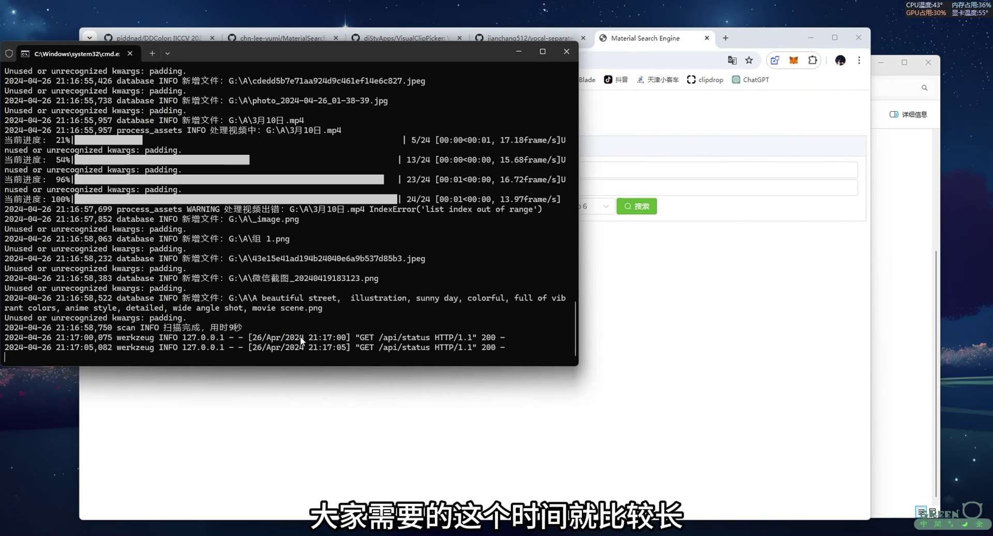
click(645, 324)
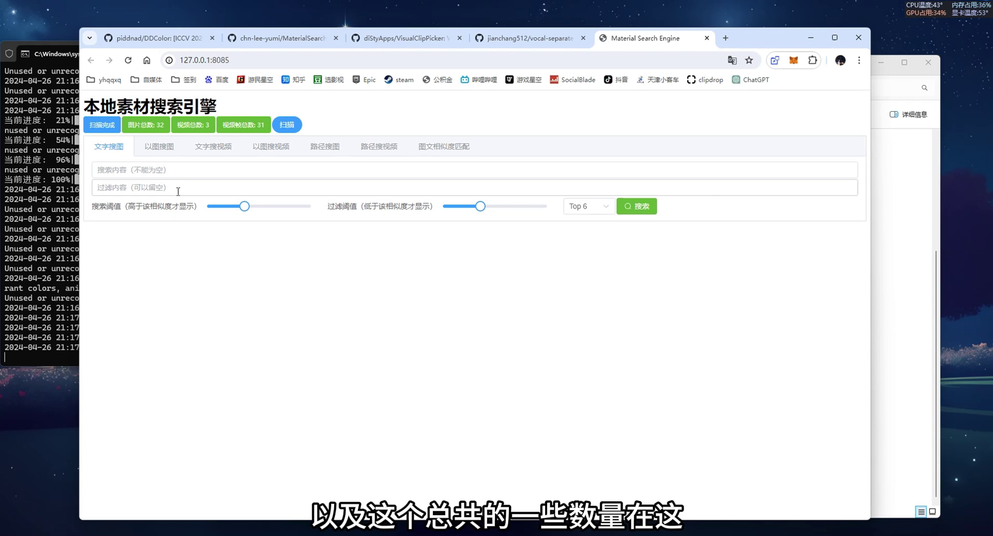
Look through the images in folder A on drive G: for a subject to search for, and return to the search page.
click(177, 169)
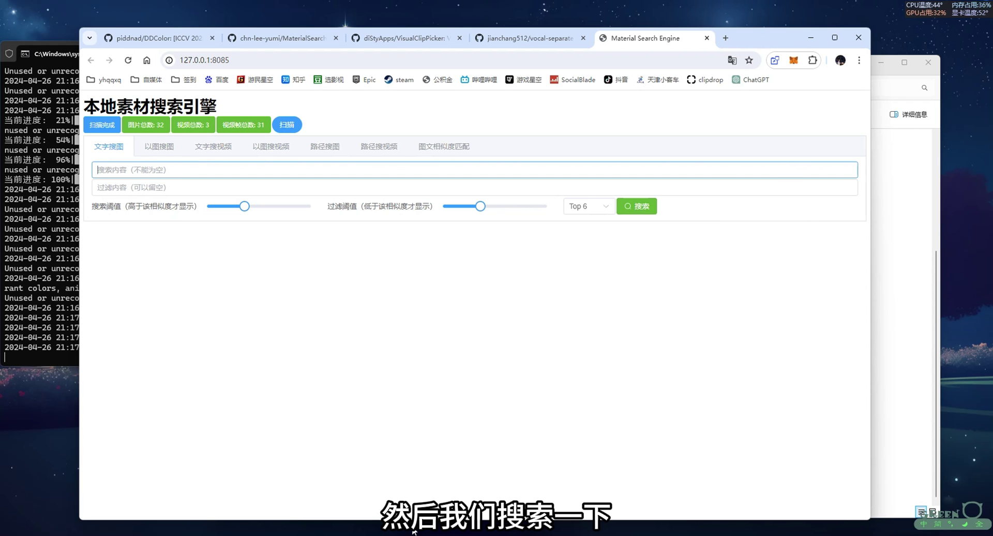
click(455, 481)
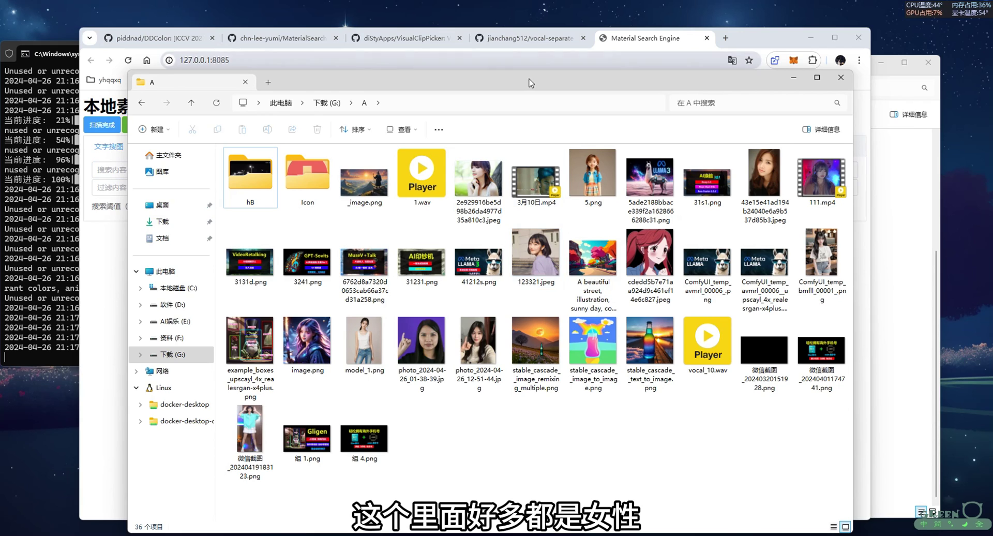
drag(530, 83, 592, 49)
click(152, 385)
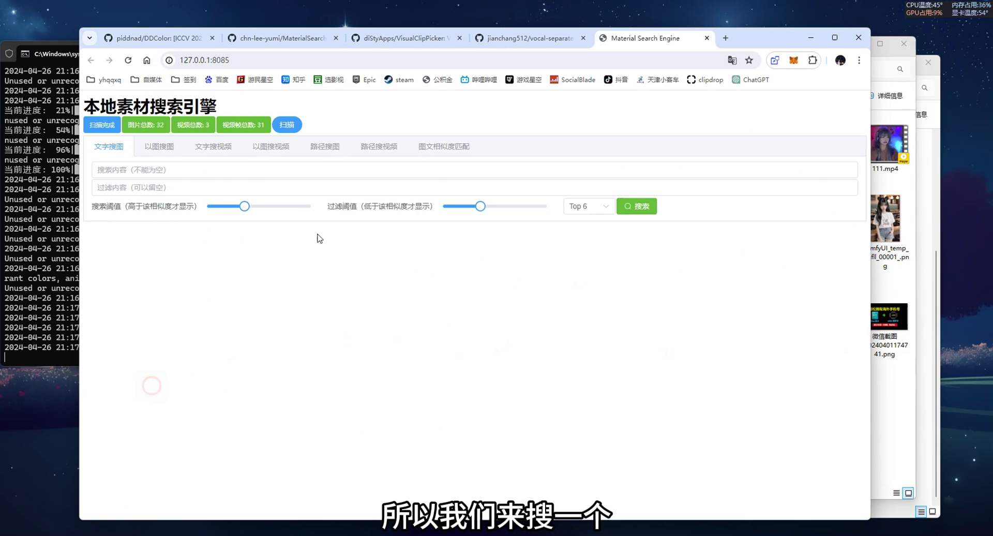
Search the scanned images by text for 美女 and review the matching pictures.
click(193, 169)
text(me)
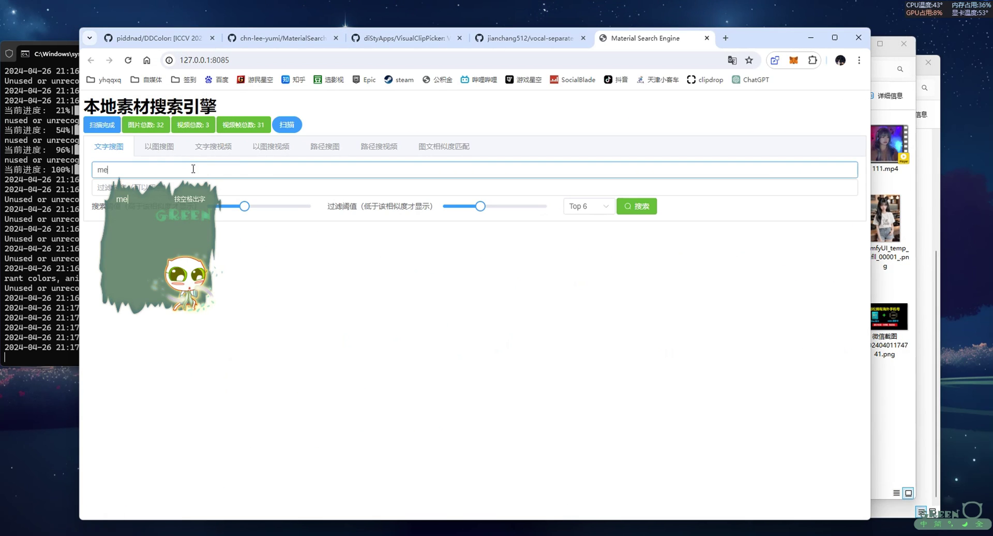
text(in)
key(space)
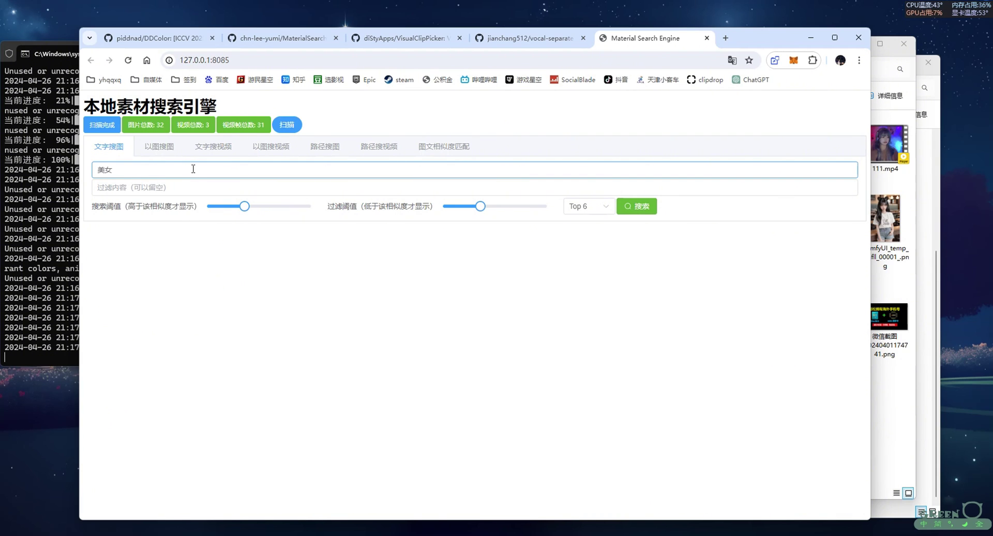
key(Return)
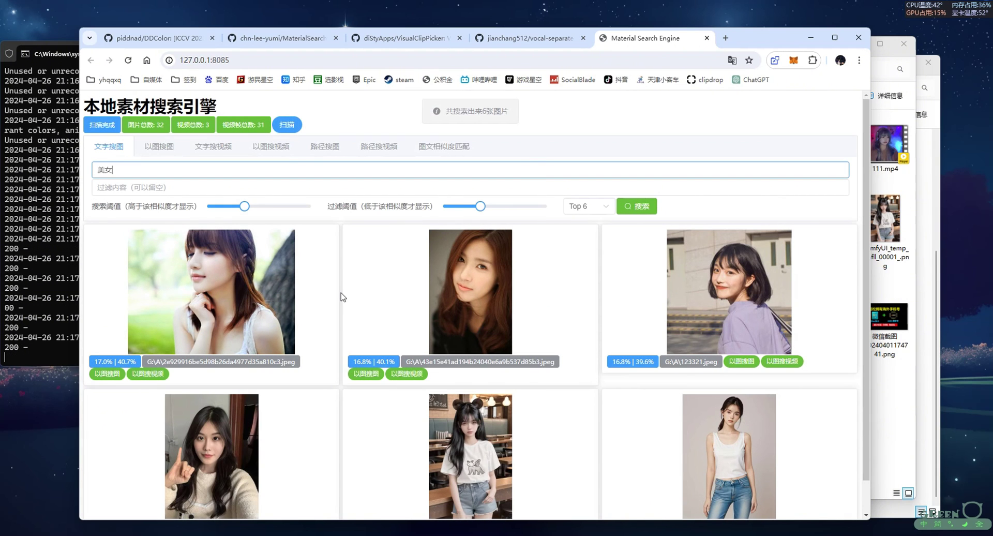
scroll(342, 297, down, 1)
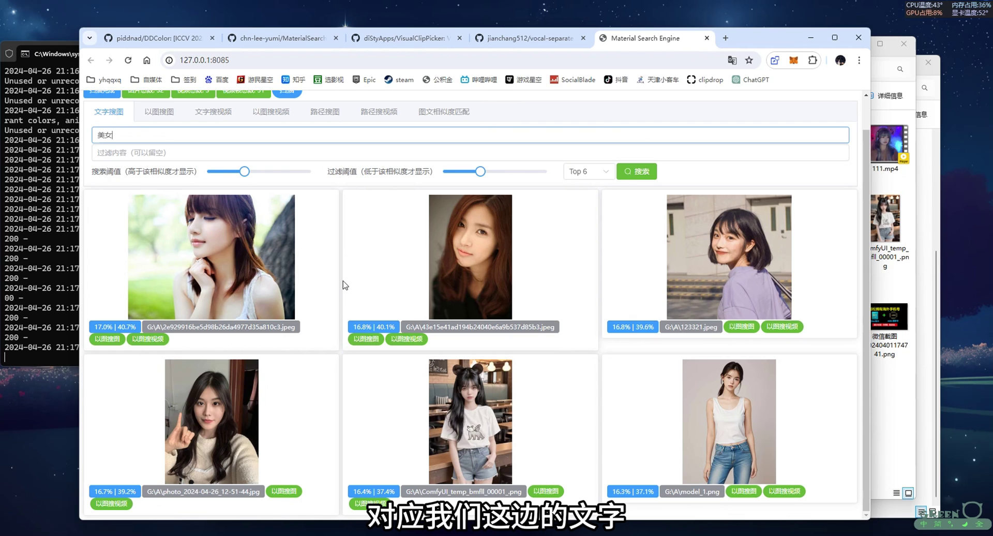
Find the llama picture in folder A and run a text-to-image search for 动物.
click(877, 380)
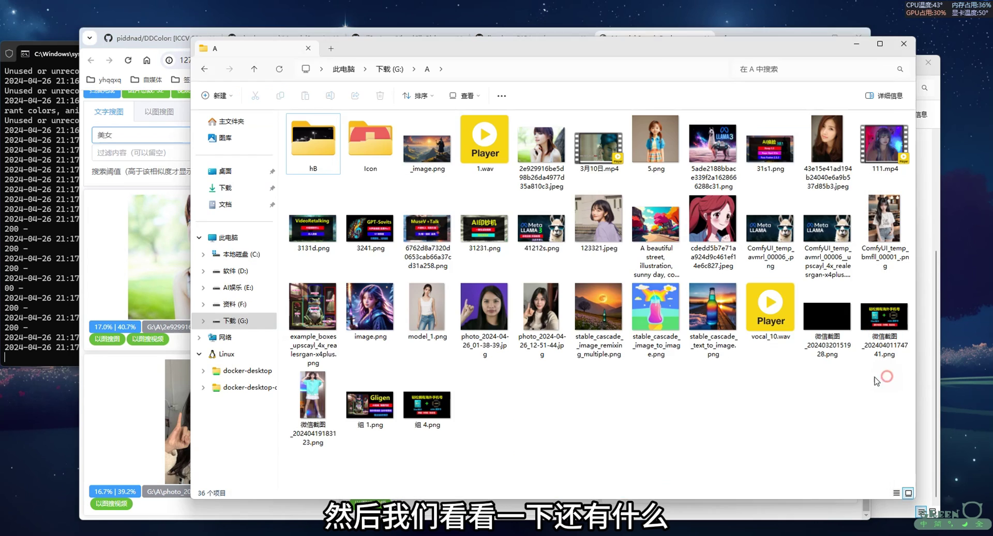
click(771, 230)
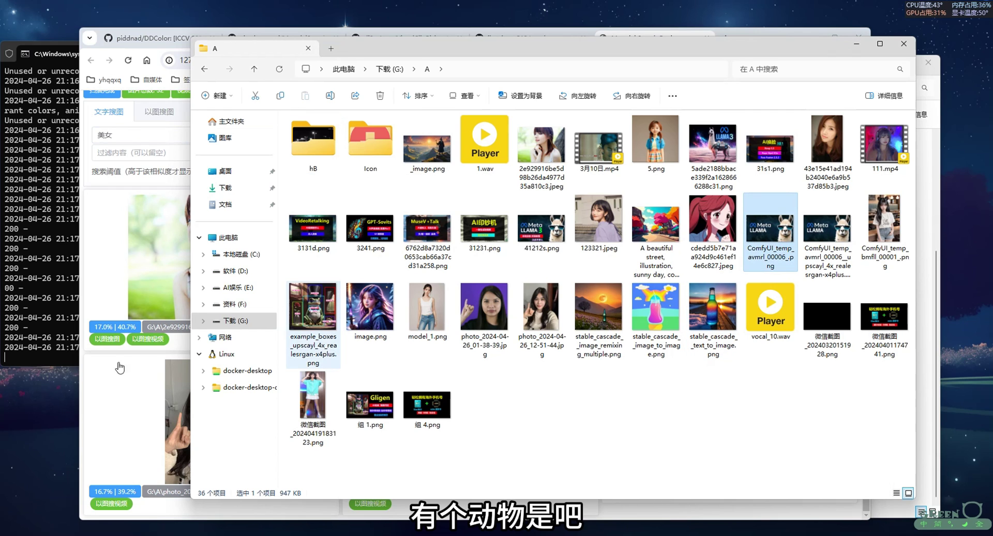
drag(134, 137, 79, 135)
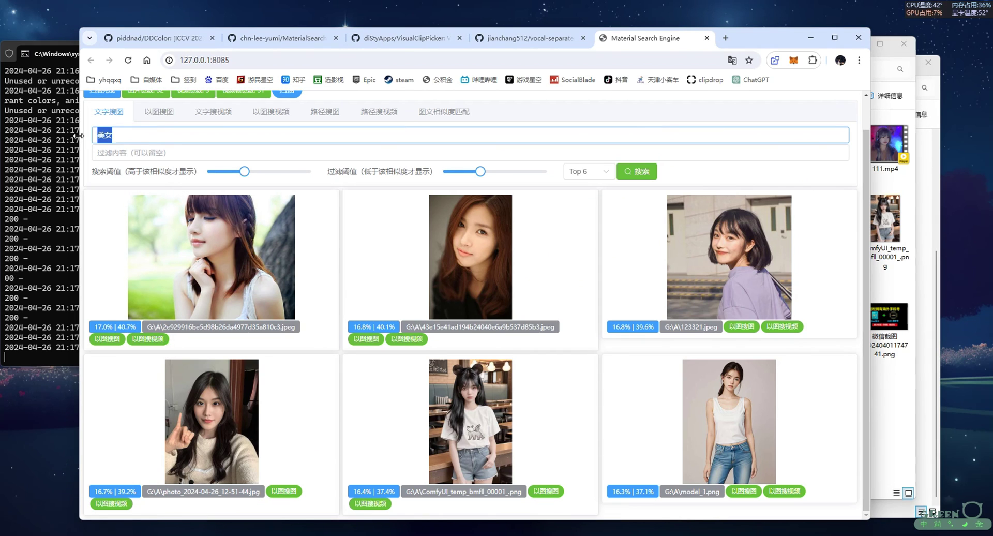
text(dongwu)
key(space)
key(Return)
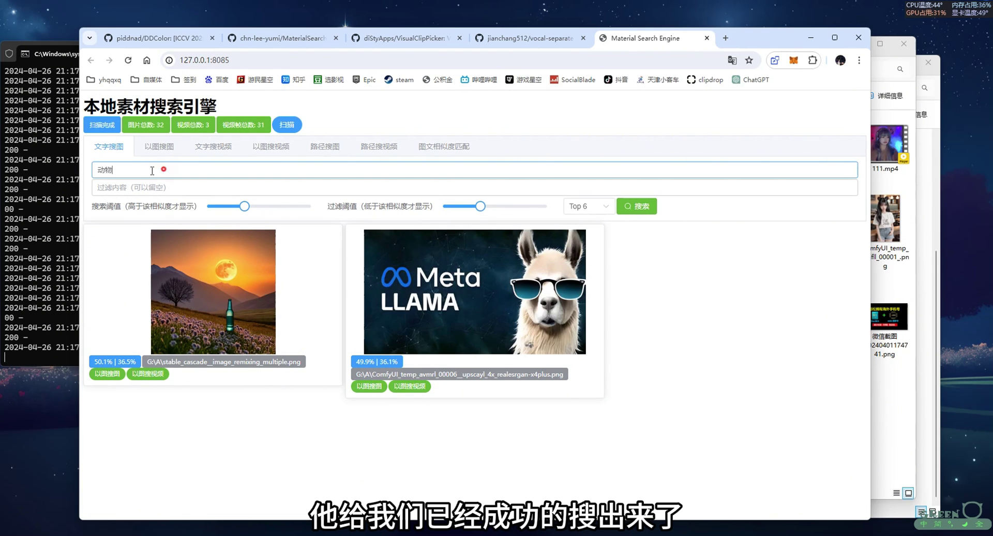
Replace the image search text with 太阳, run the search, and review the matching pictures.
drag(152, 170, 91, 175)
text(太阳)
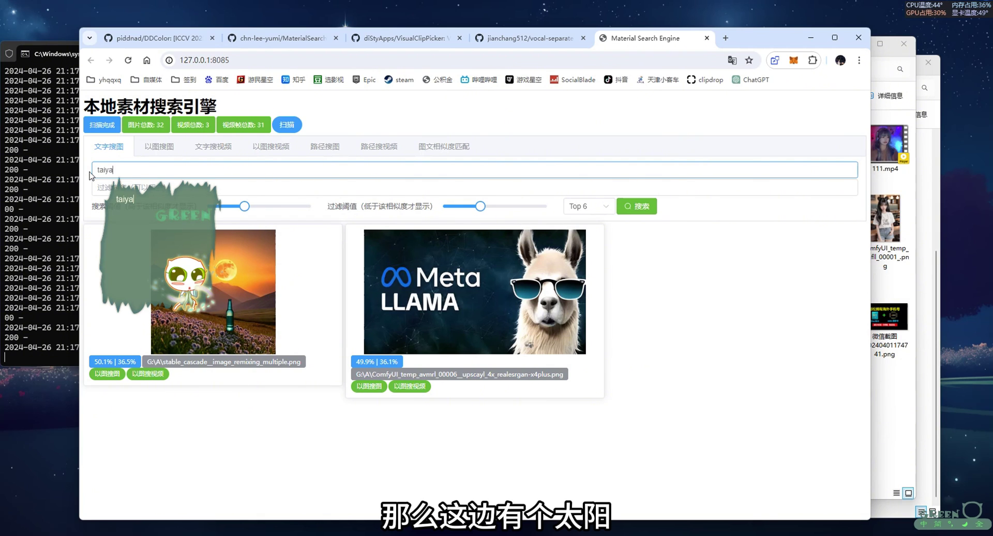
key(Return)
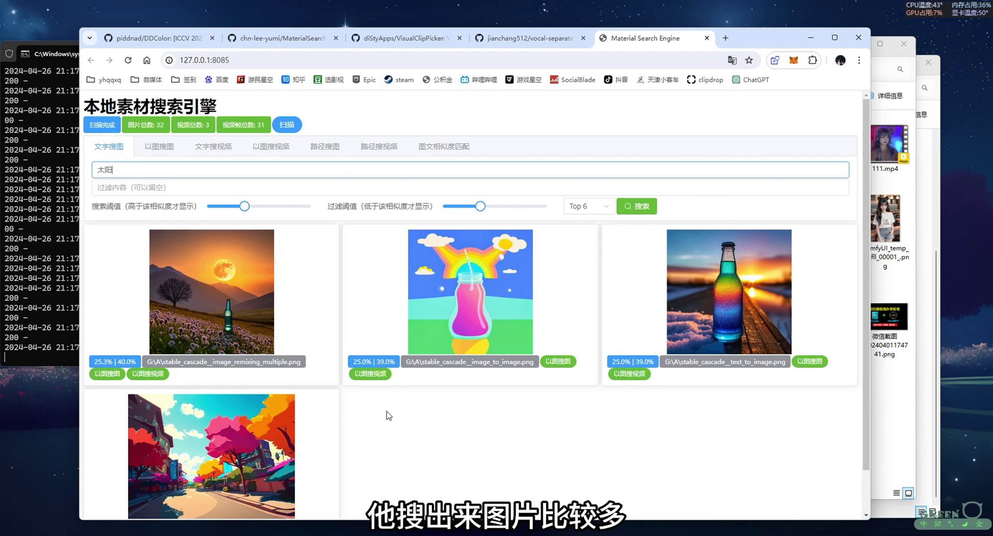
scroll(388, 416, down, 1)
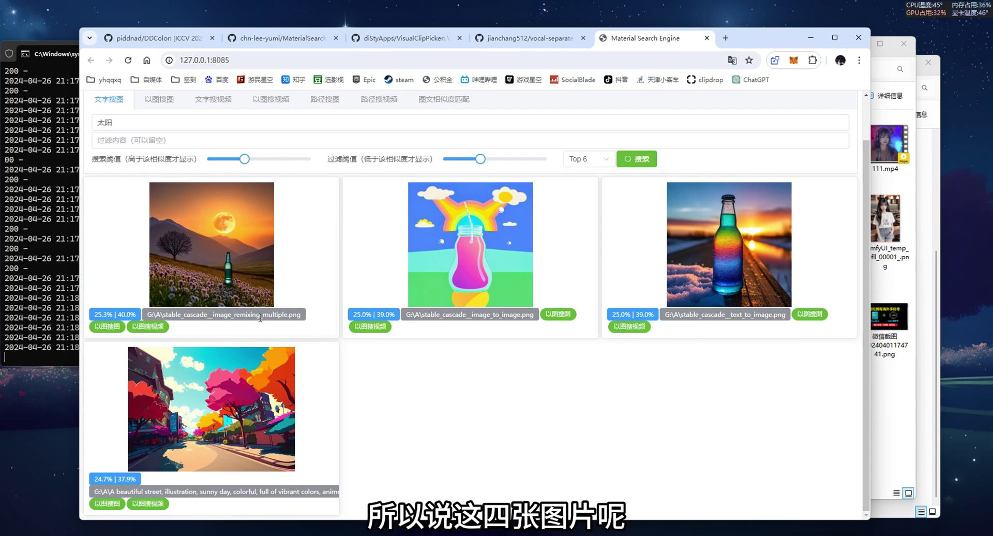
click(123, 125)
key(Return)
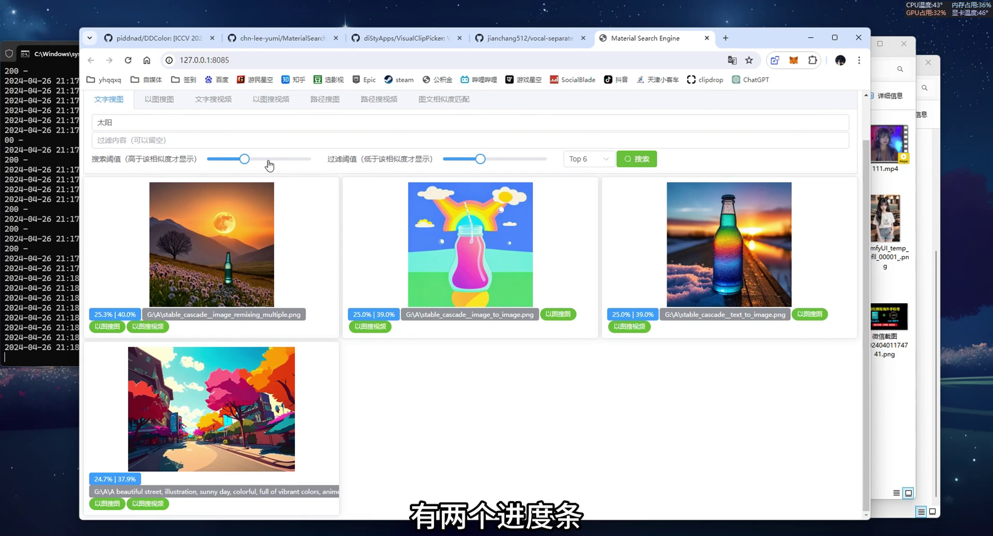
Compare the 太阳 search with a lower search threshold and with a considerably higher one.
mouse_move(243, 161)
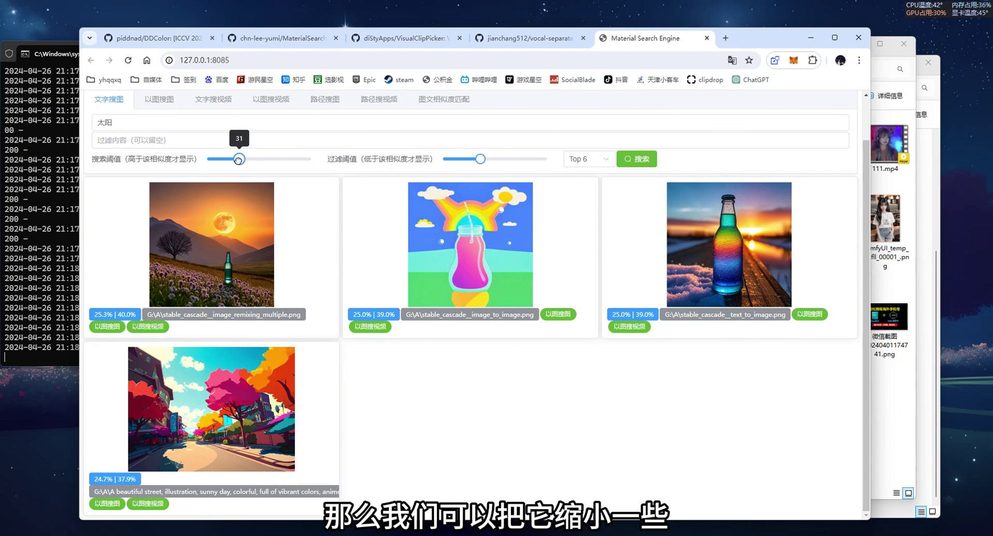
click(627, 163)
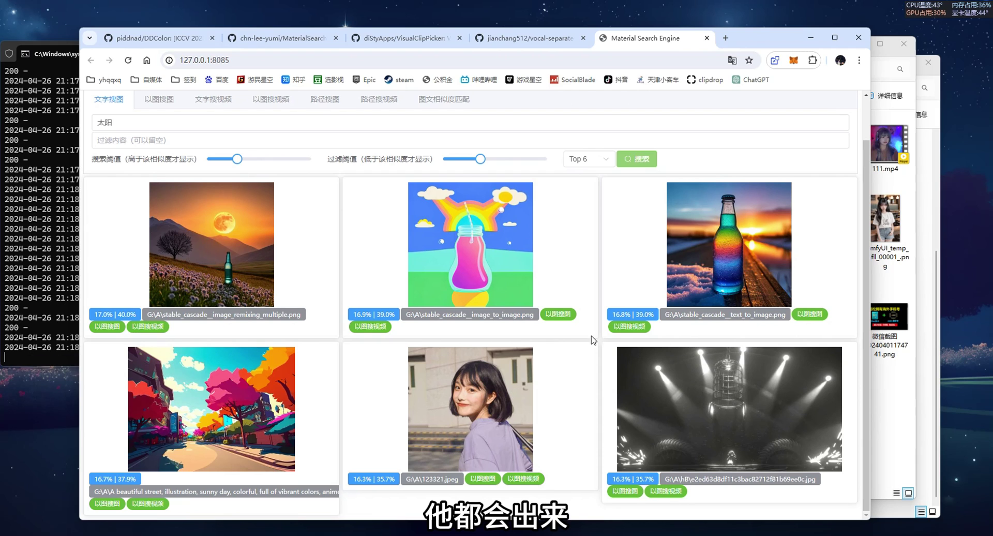
drag(237, 159, 262, 160)
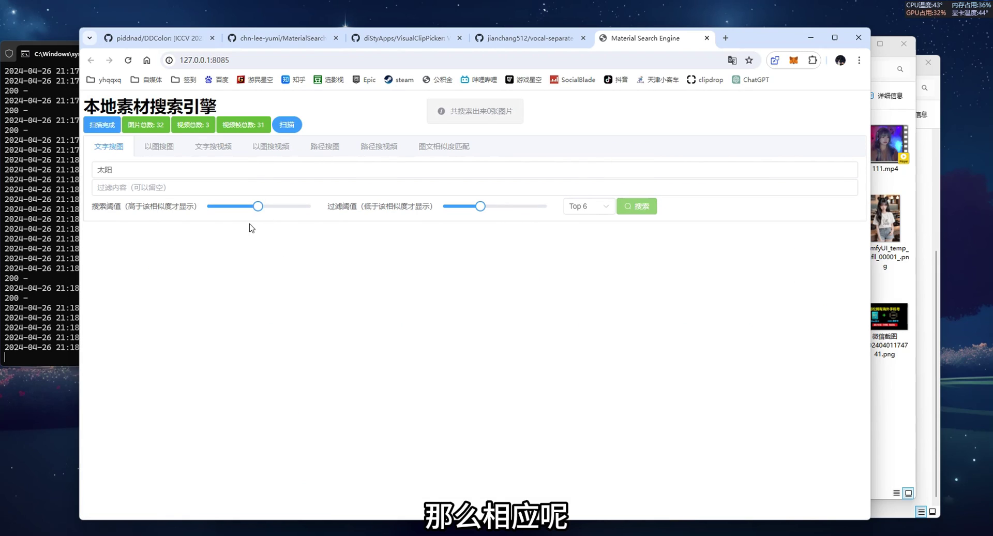
Lower the search threshold slightly, rerun the 太阳 search, and keep the result limit at Top 6.
click(254, 207)
drag(255, 207, 247, 207)
click(637, 206)
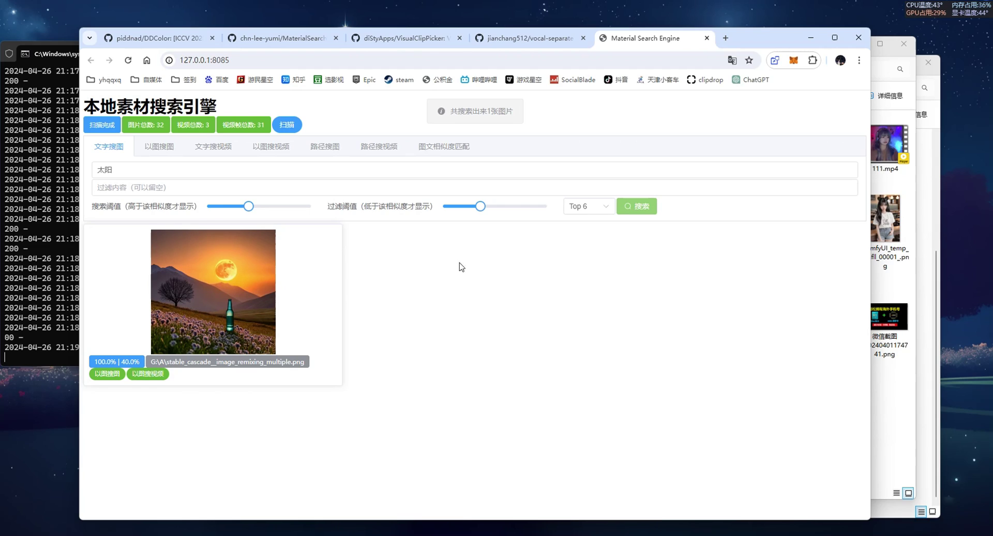
click(588, 206)
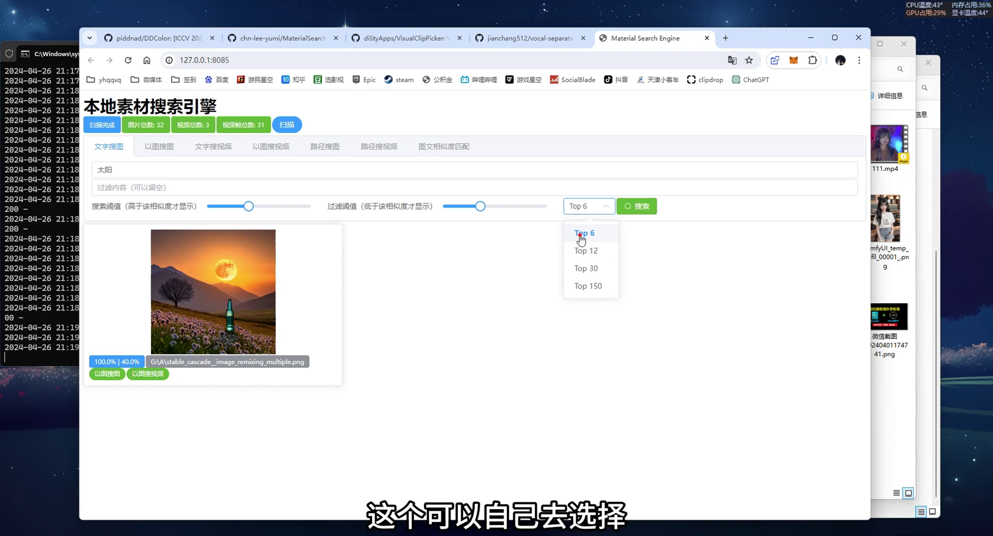
click(569, 233)
Find the frog picture in folder A and run a text-to-image search for 青蛙.
key(alt+Tab)
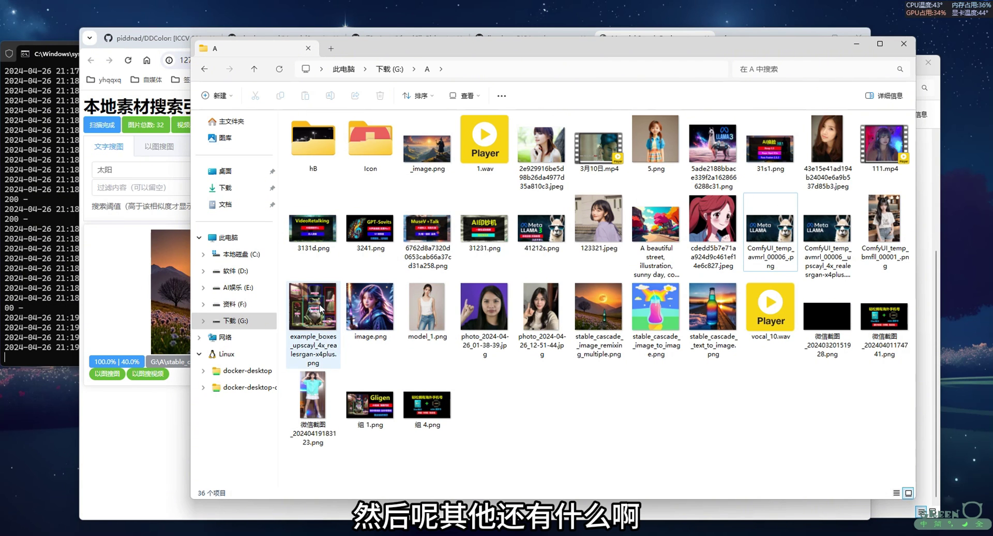
click(316, 318)
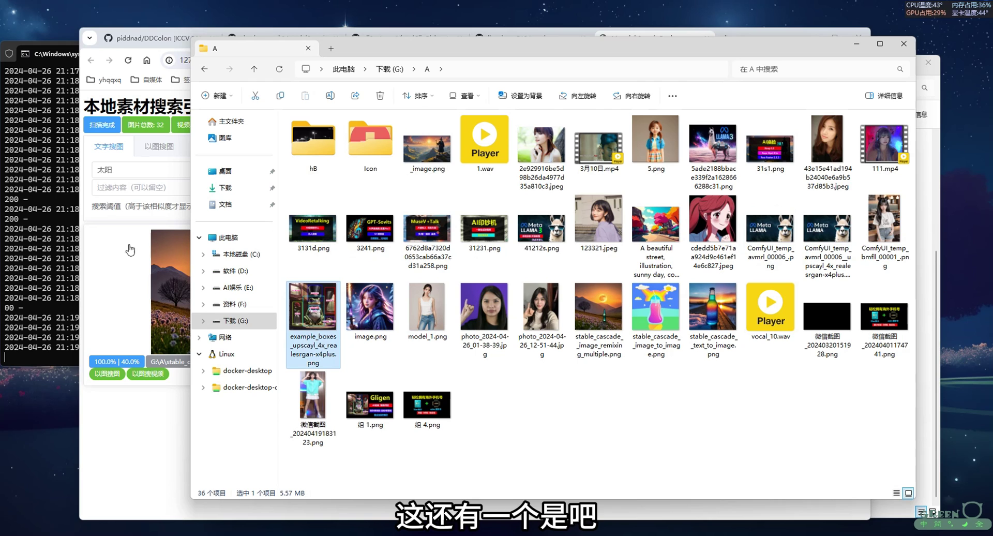
double_click(93, 169)
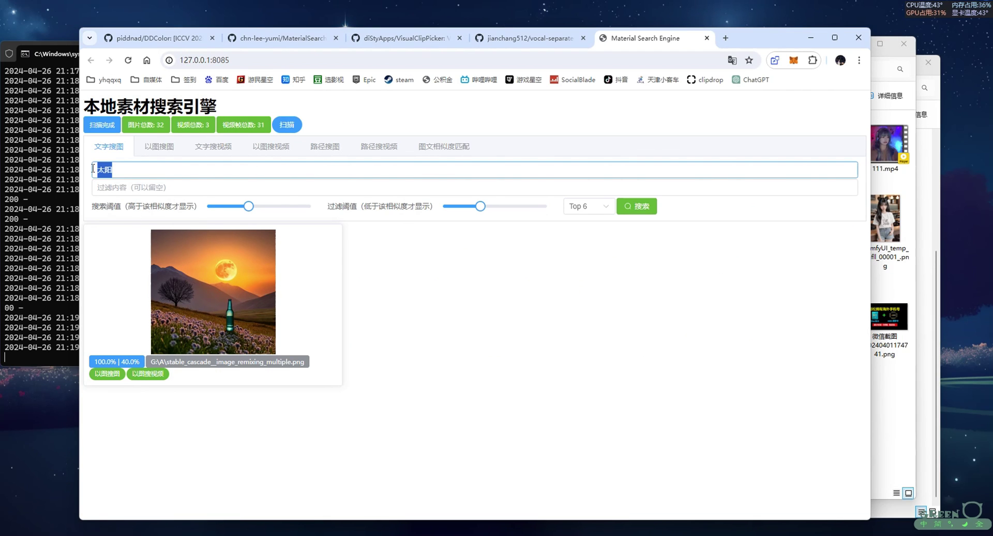
text(青蛙)
key(Return)
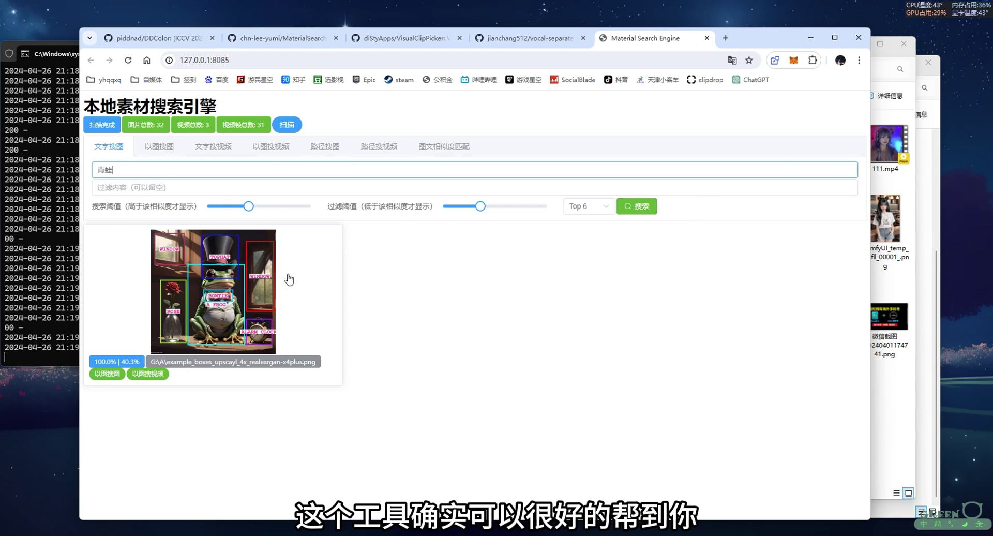
Run an image-to-image search with ComfyUI_temp_bmfll_00001_.png from folder A and compare the match with the pictures in the folder.
click(159, 146)
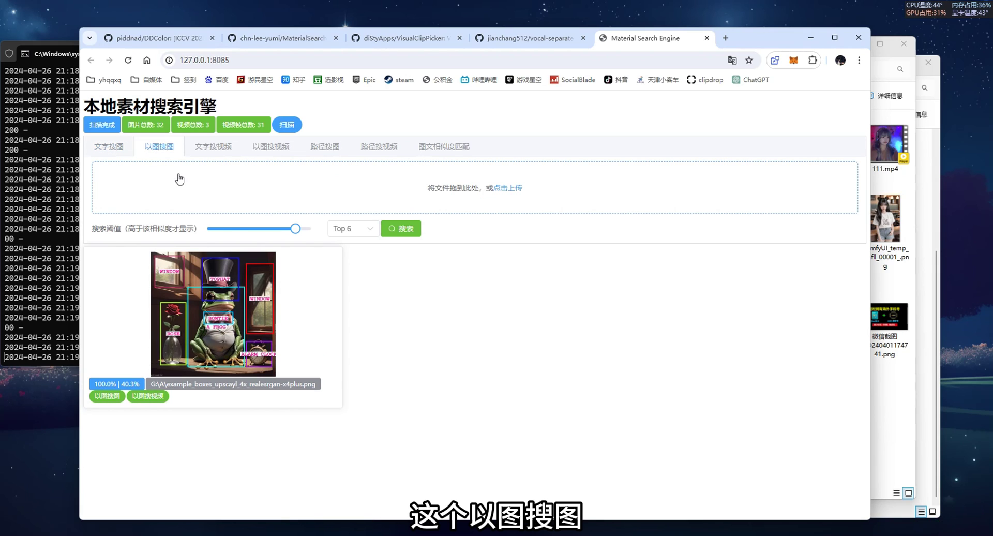
click(504, 189)
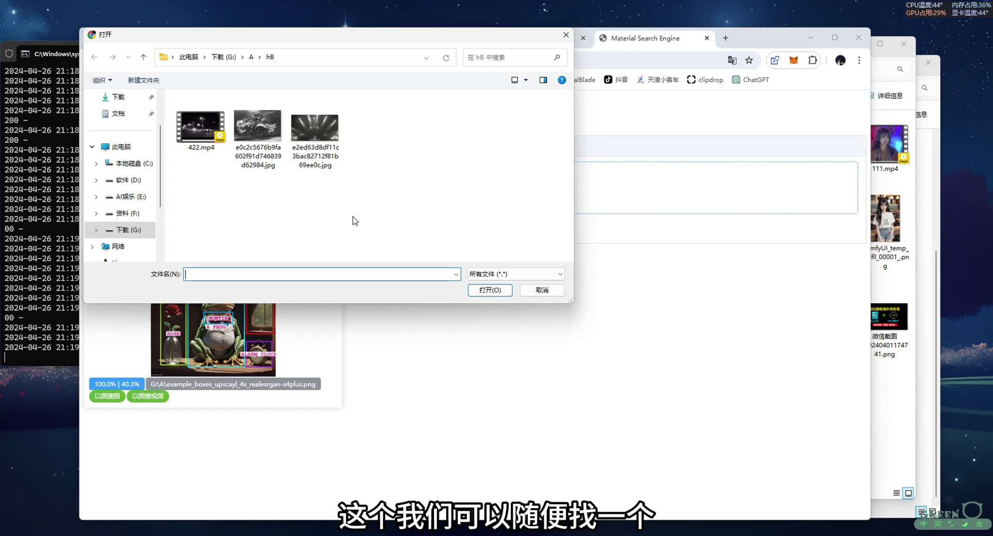
click(251, 57)
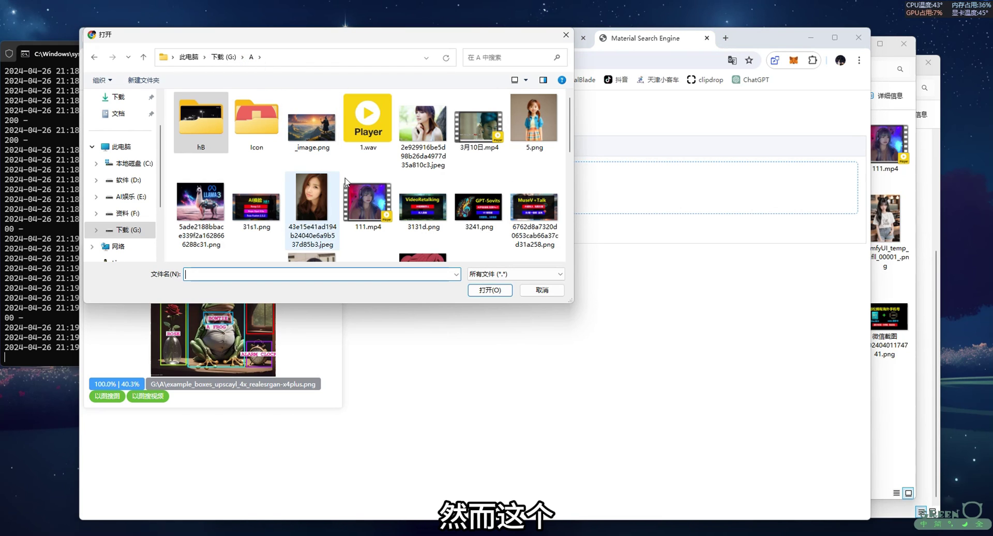
scroll(290, 223, down, 5)
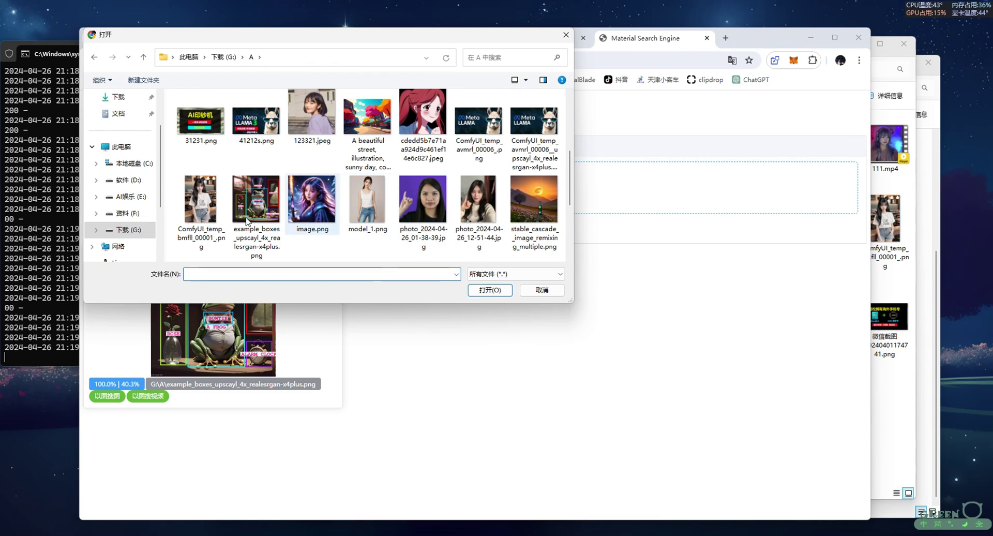
click(201, 201)
click(490, 290)
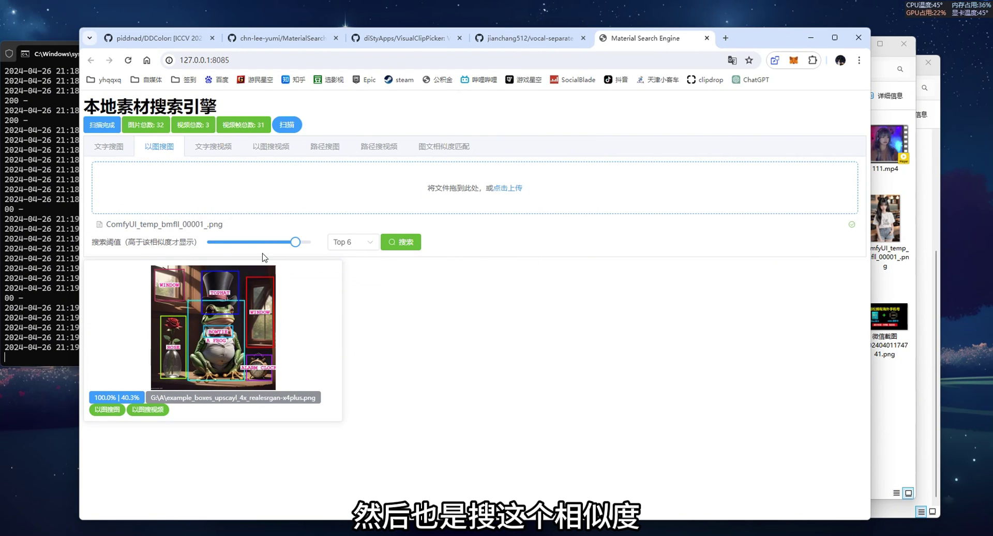
click(400, 241)
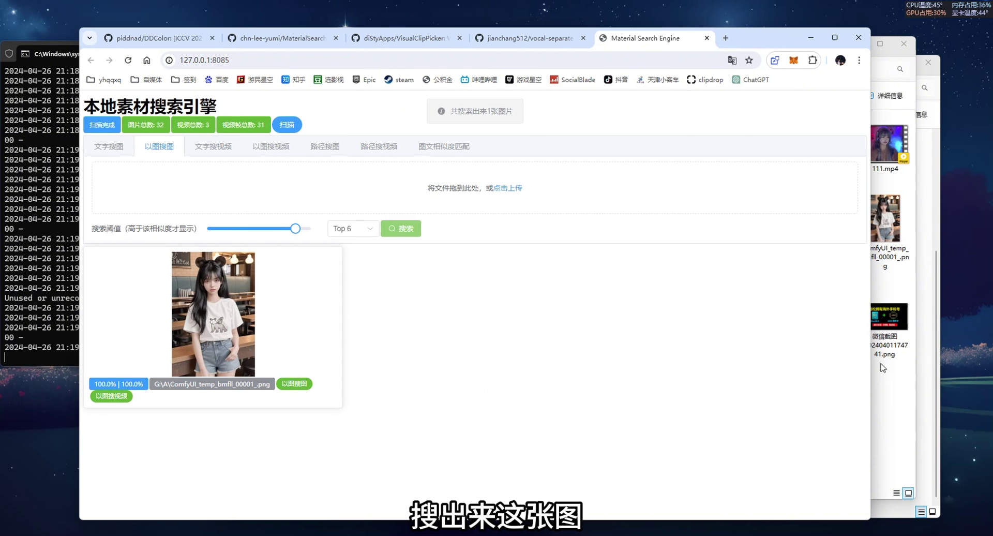
click(896, 381)
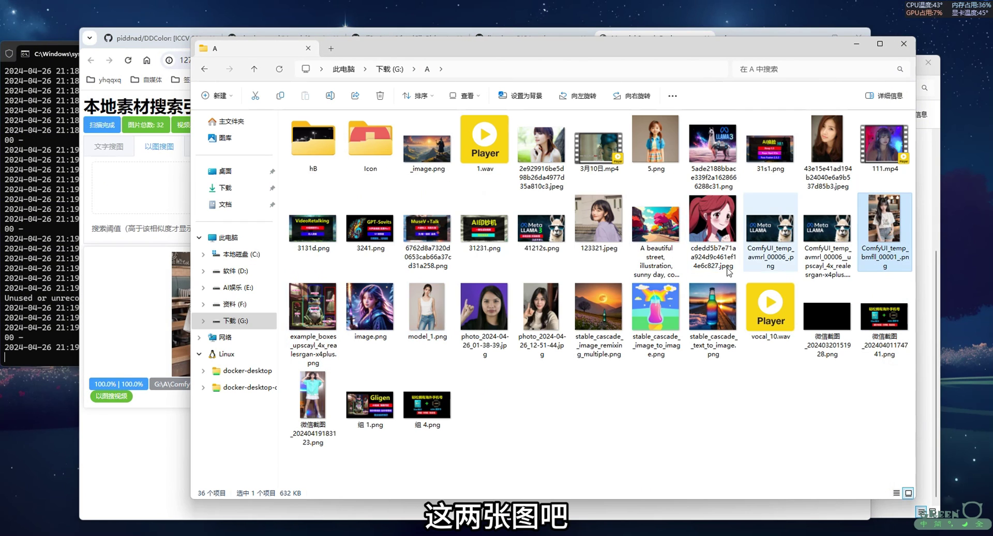
click(170, 445)
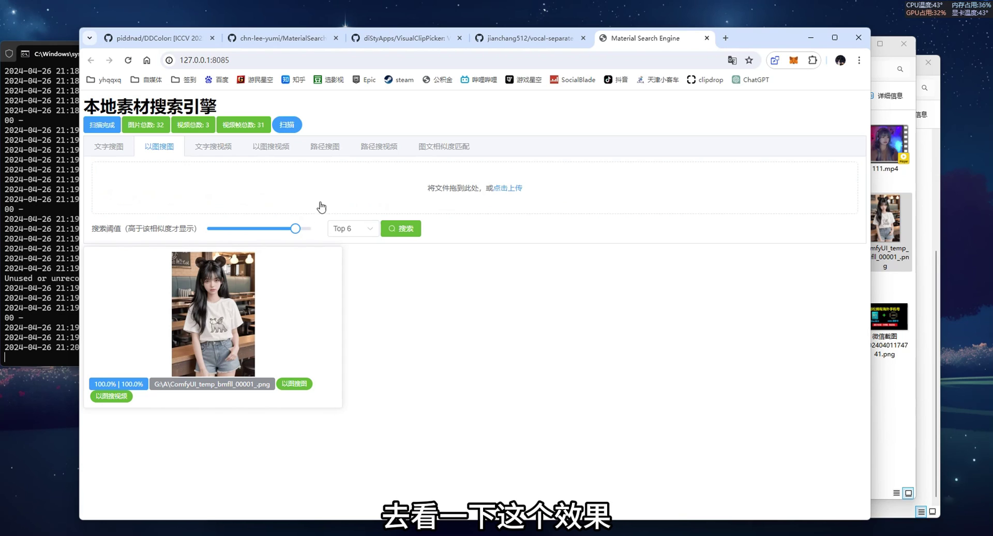
Run a text-to-video search for 青蛙 and look for a singing video in folder A.
click(212, 146)
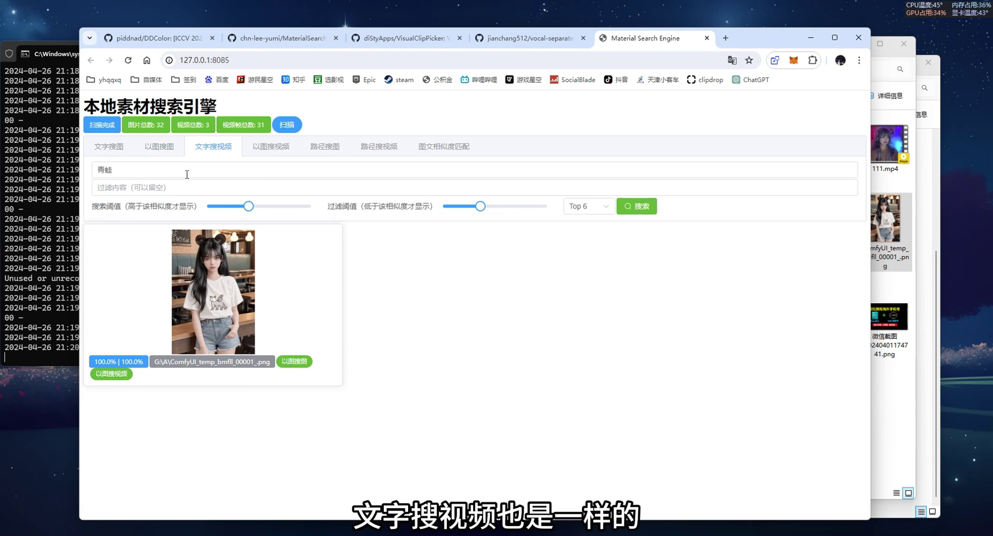
click(637, 205)
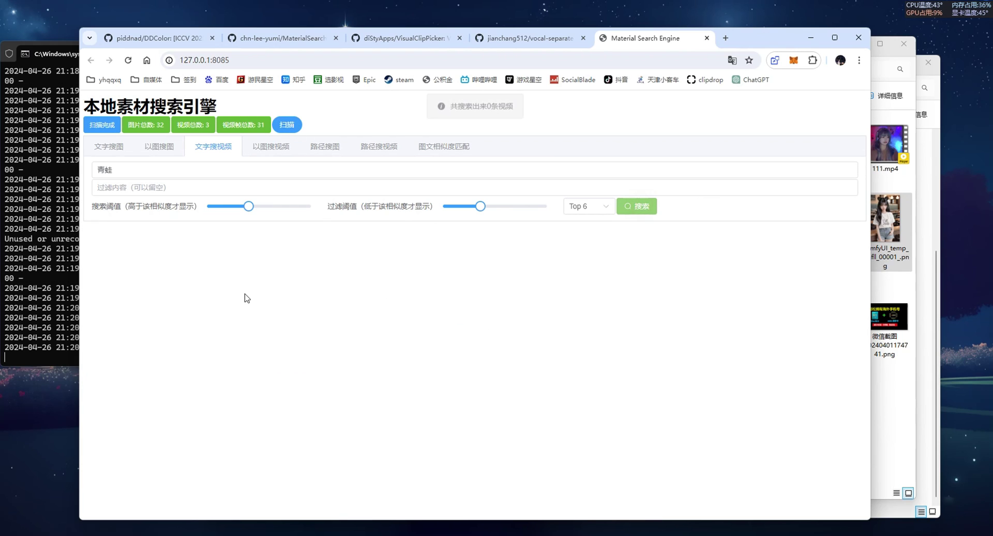
click(878, 373)
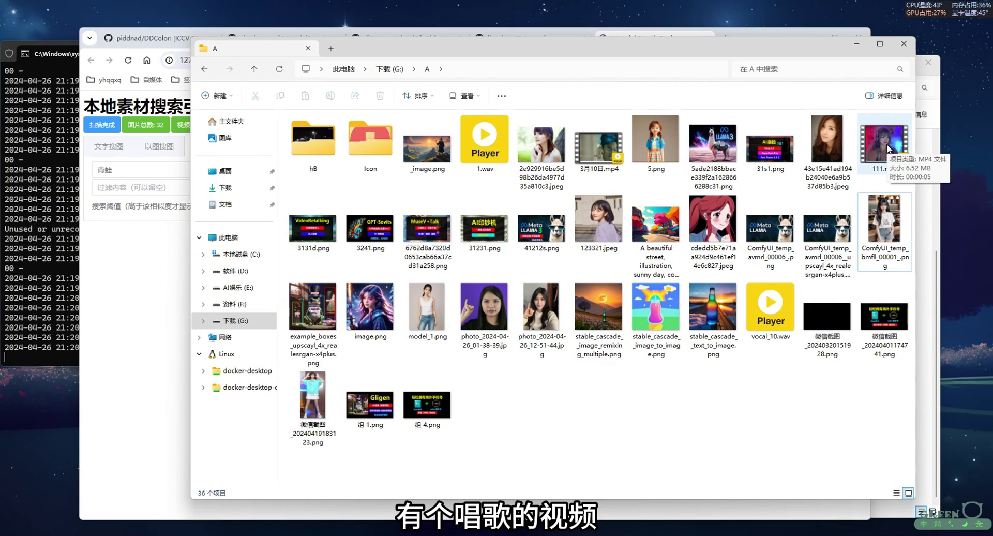
Replace the video search text with 唱歌 and run the text-to-video search.
click(153, 176)
double_click(153, 176)
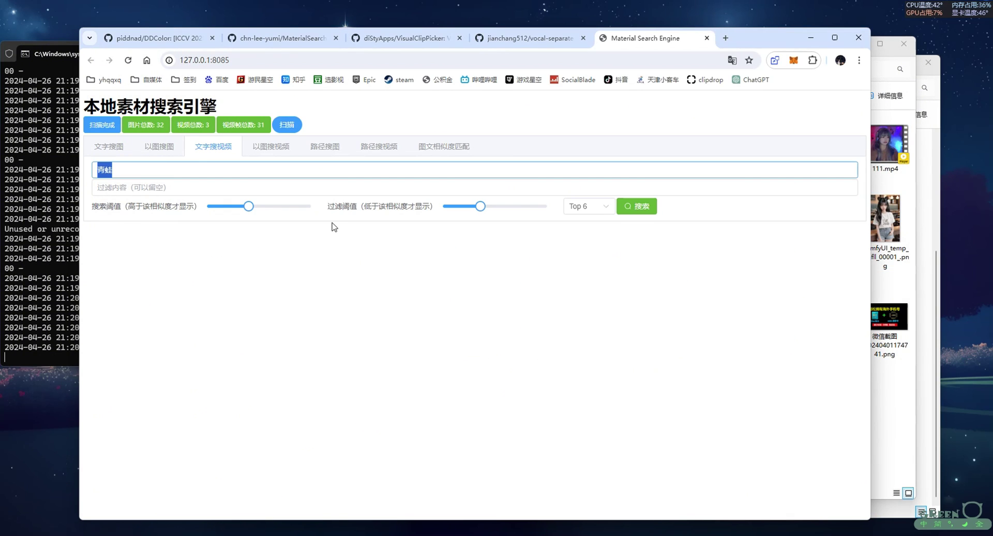
text(changge)
key(space)
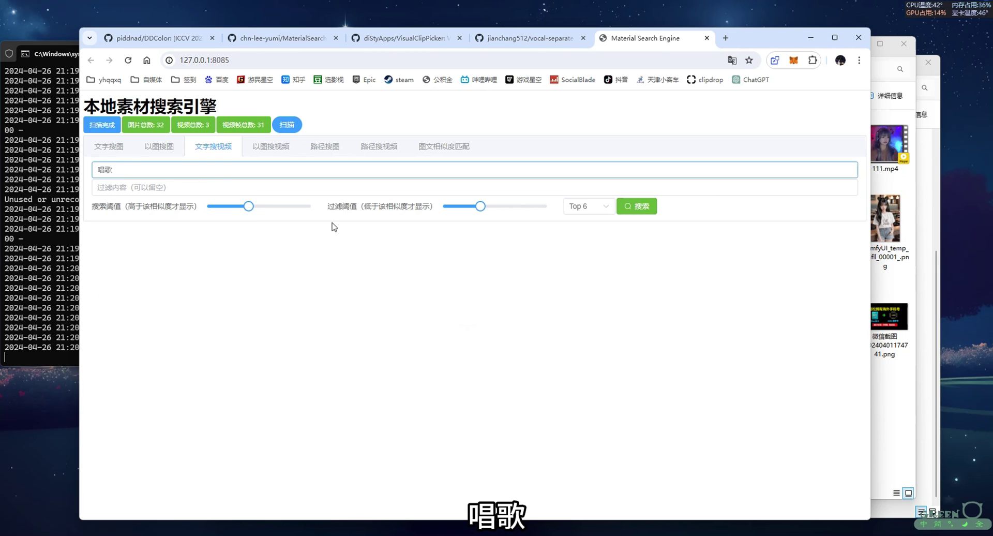
key(Return)
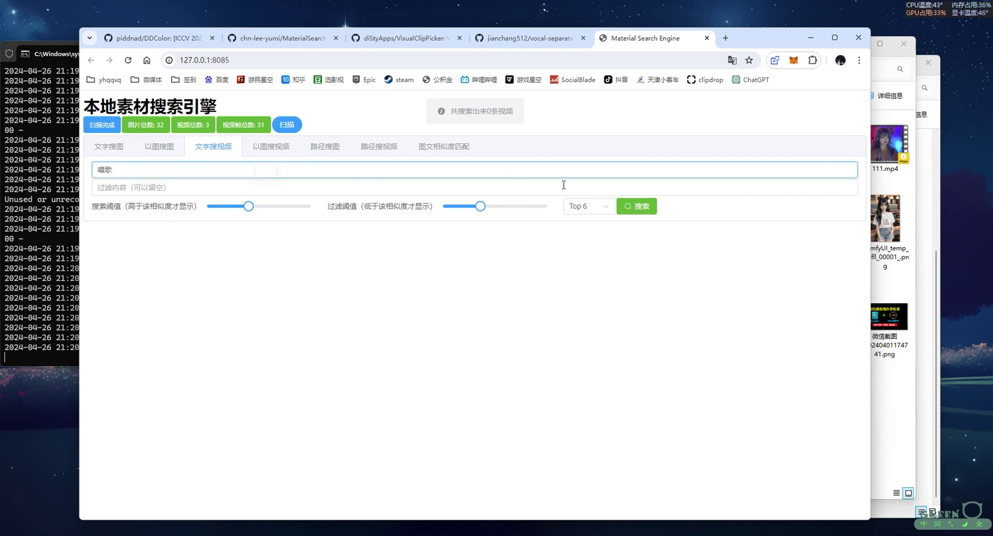
click(636, 206)
Rerun the 唱歌 video search with a much lower search threshold and again with it raised to just under 40.
click(250, 206)
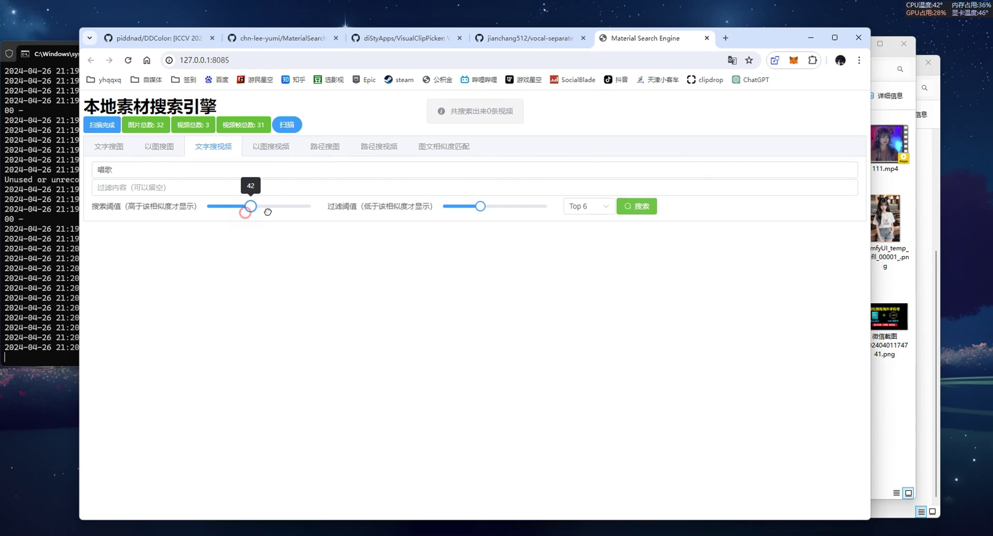
drag(267, 211, 221, 207)
click(635, 206)
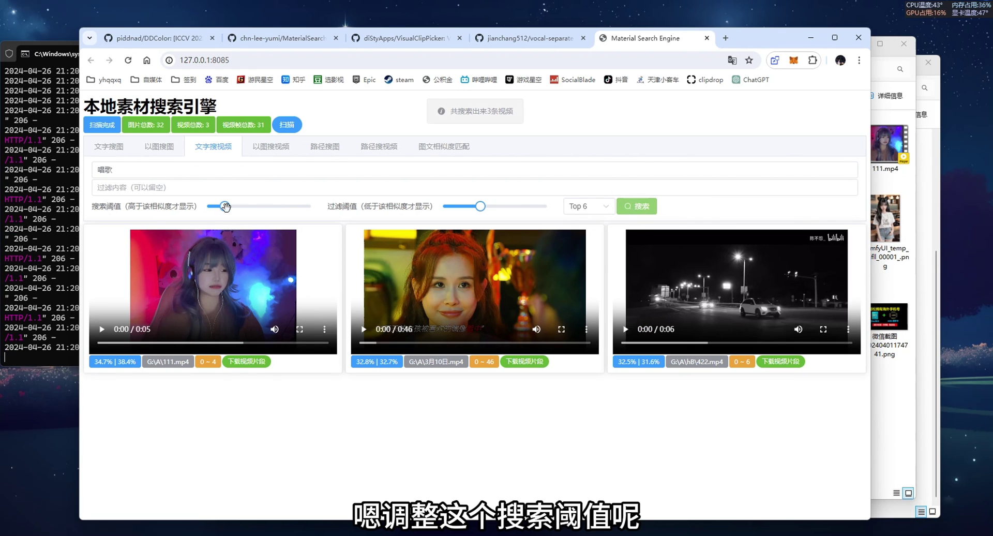
drag(225, 206, 247, 207)
click(633, 207)
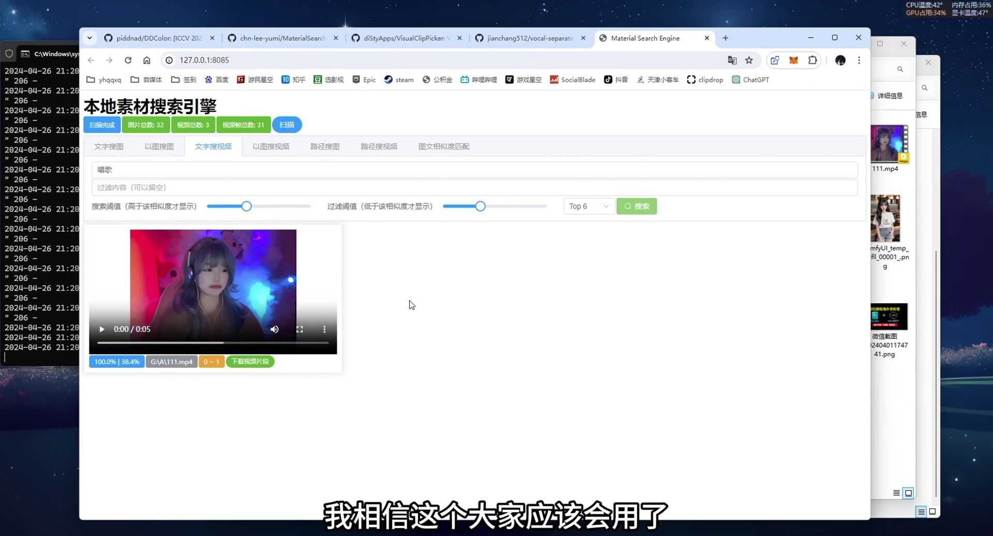
Look through the remaining search modes, including 路径搜图, 图文相似度匹配 and 以图搜视频.
click(282, 153)
click(331, 152)
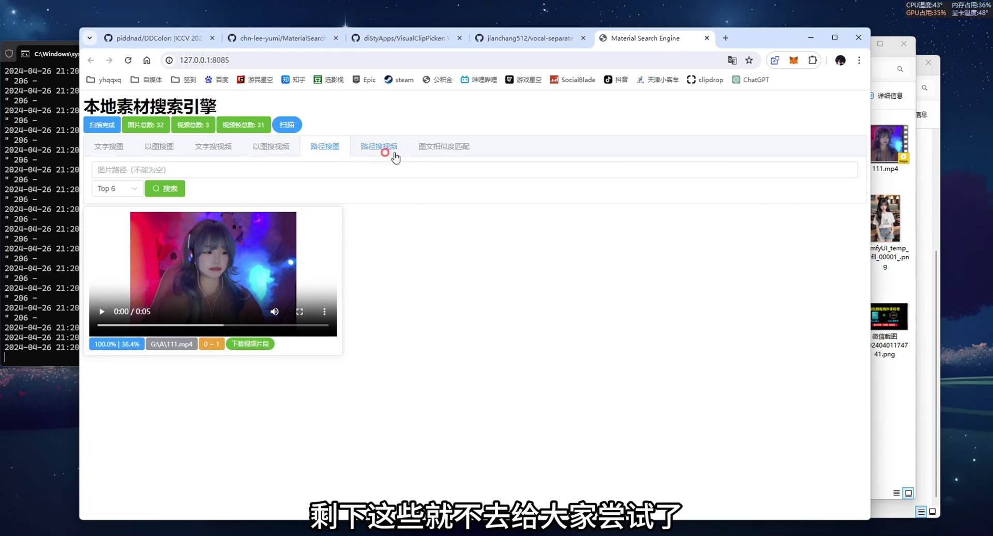
click(437, 148)
click(271, 146)
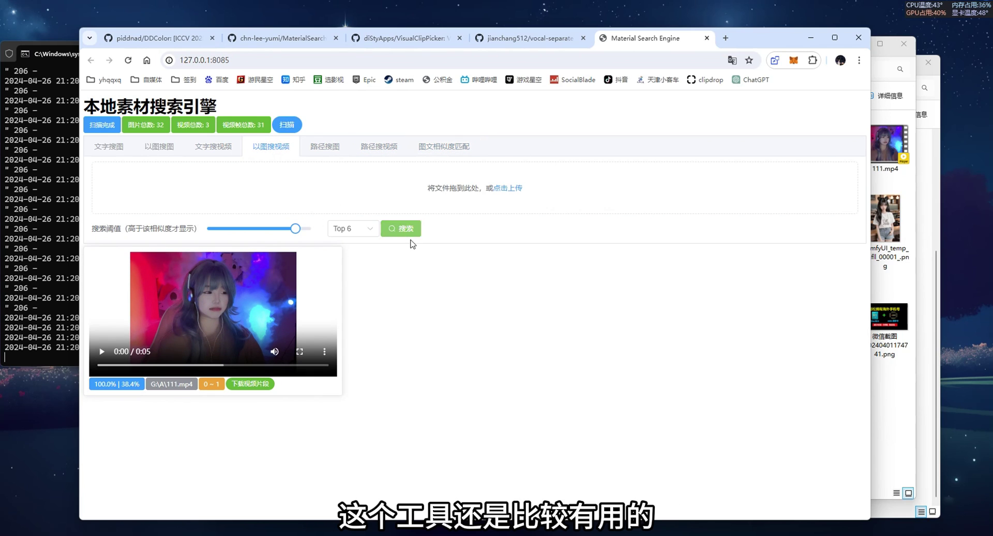
Shut down the MaterialSearch server console and close its Material Search Engine web page.
key(alt+Tab)
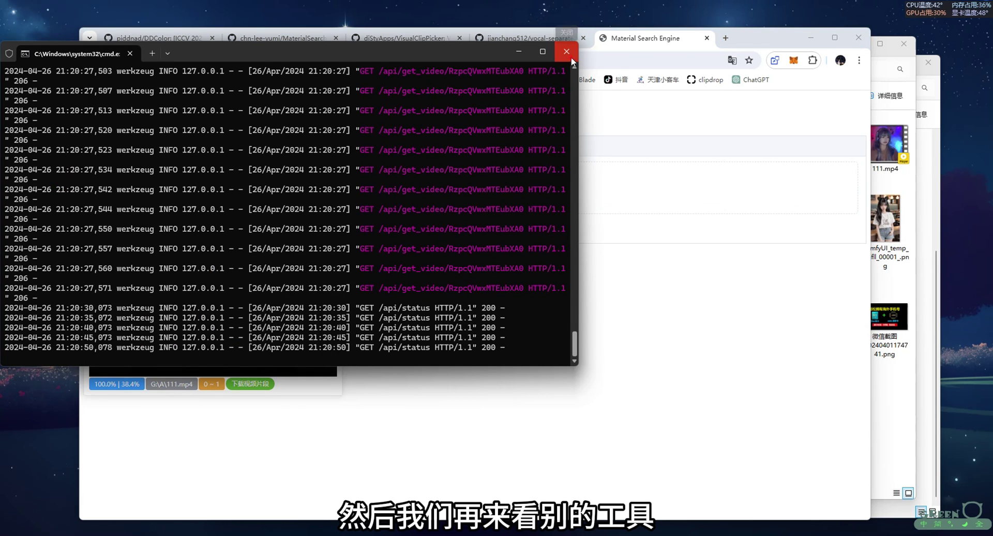
click(567, 53)
click(707, 38)
Return folder A's window to drive G: and open the VisualClipPicker folder inside the tool folder.
click(869, 307)
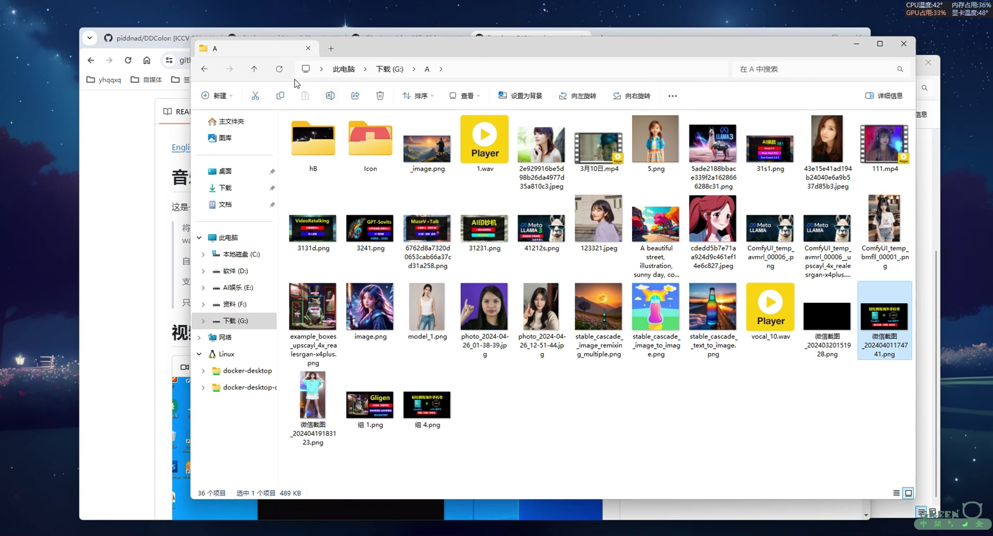
click(255, 70)
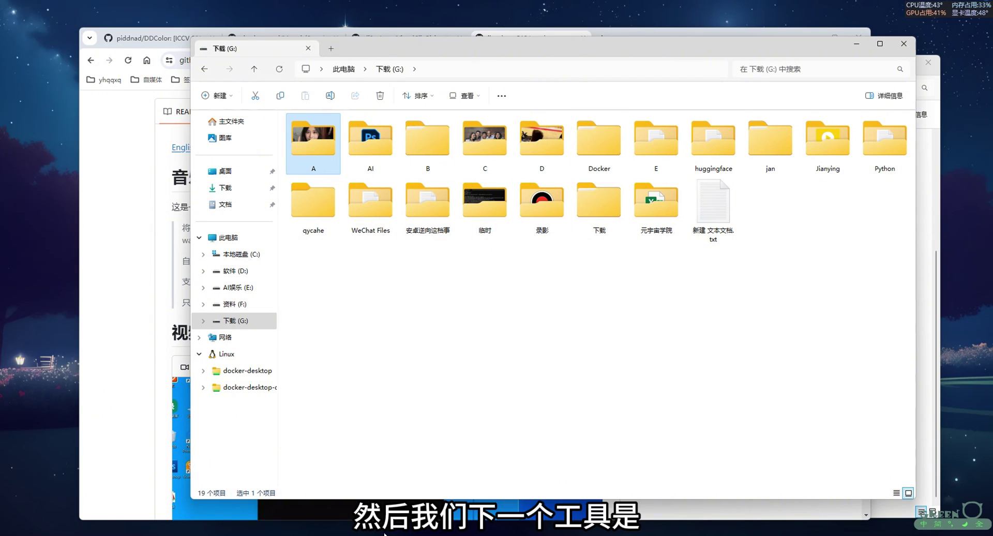
mouse_move(383, 532)
click(284, 501)
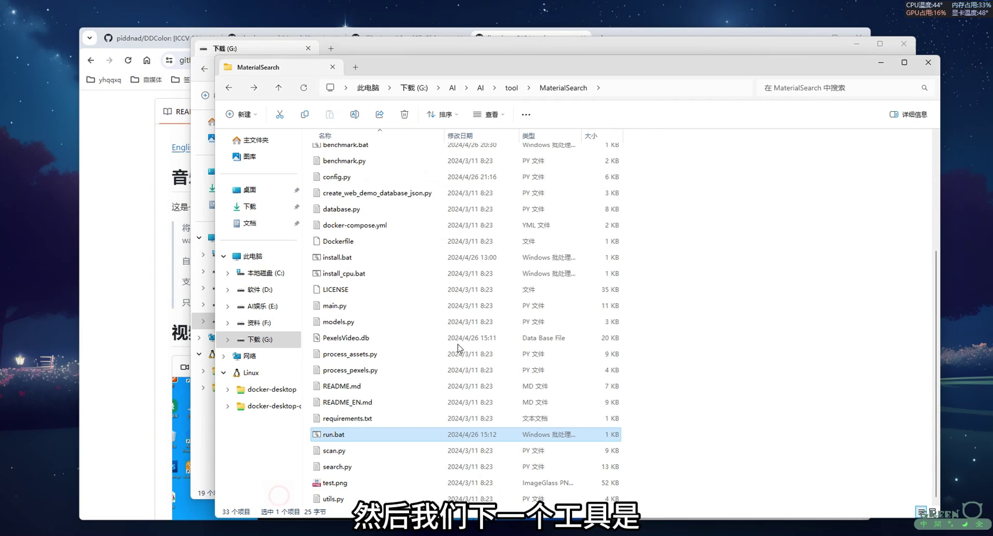
click(511, 87)
double_click(362, 185)
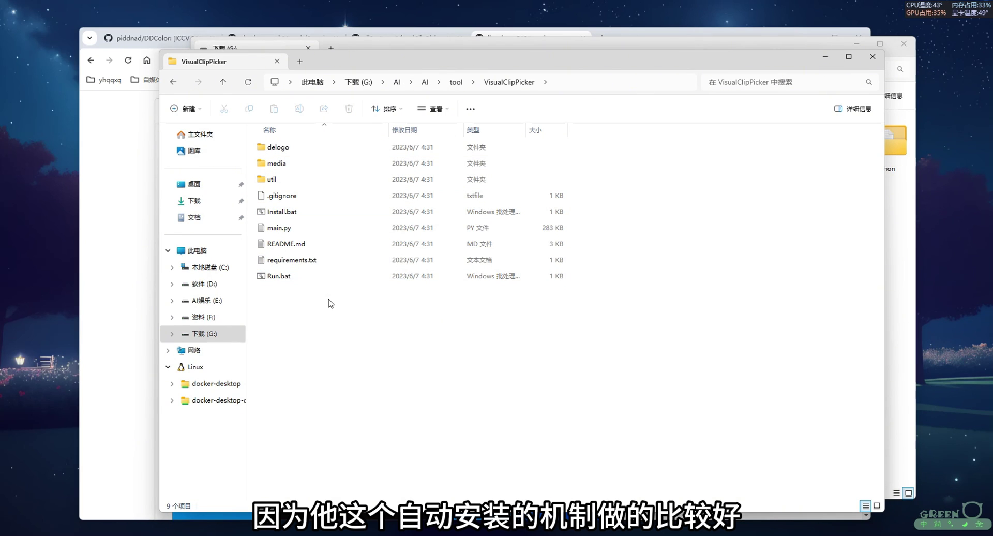
Run Install.bat to install VisualClipPicker's dependencies, and move the console and folder windows apart.
double_click(274, 212)
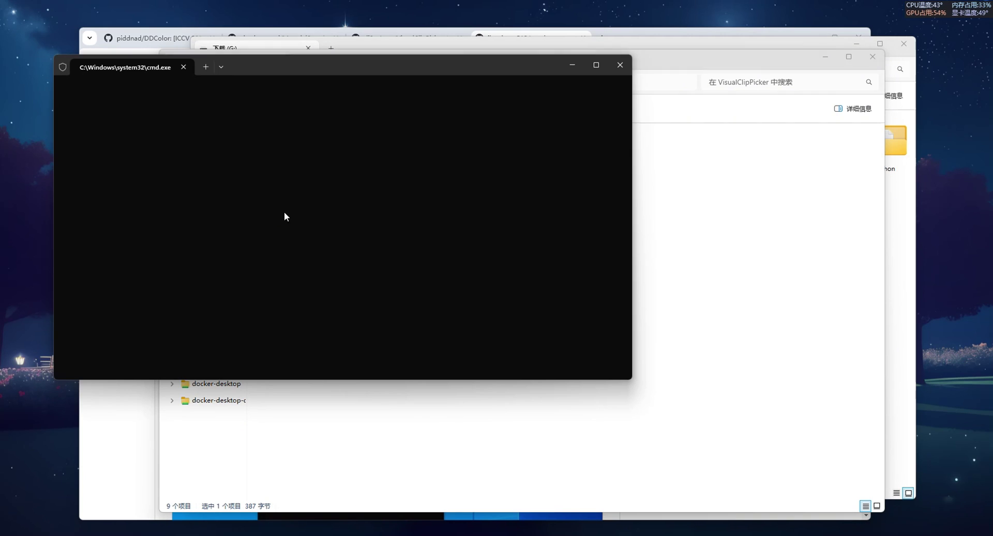
drag(315, 129, 282, 199)
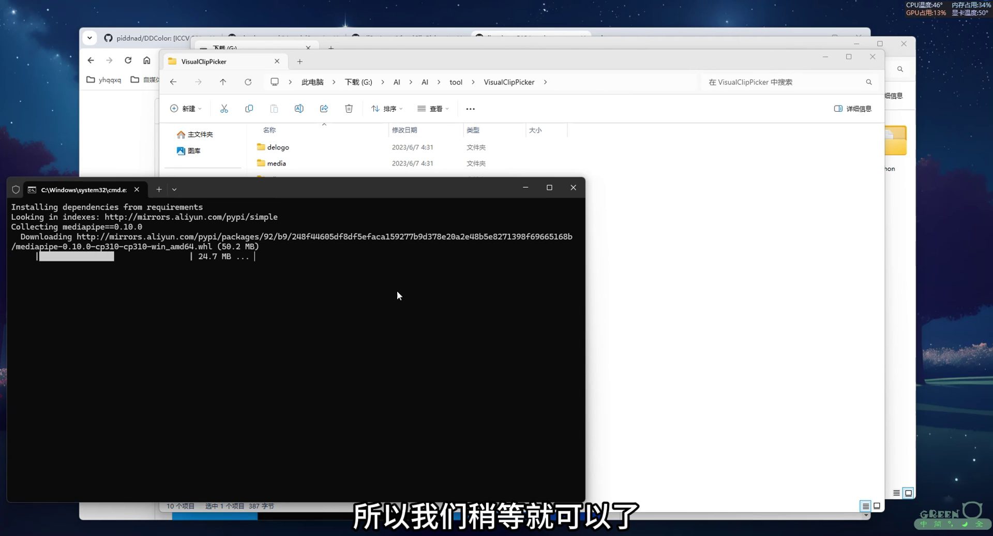
drag(492, 65, 534, 71)
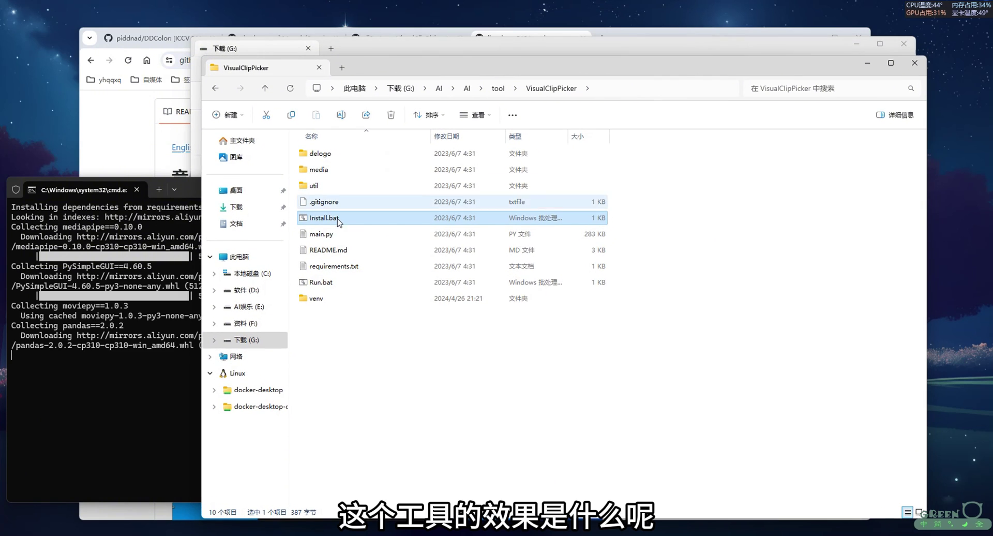
Read the preview pictures and description in VisualClipPicker's GitHub README, and return to the installation console.
click(137, 141)
click(282, 38)
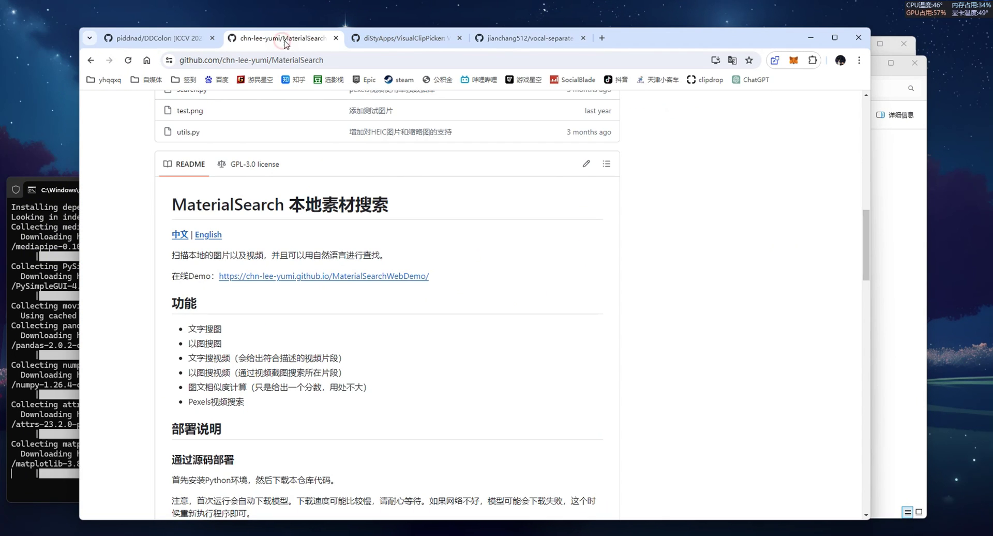
click(369, 42)
scroll(161, 305, down, 10)
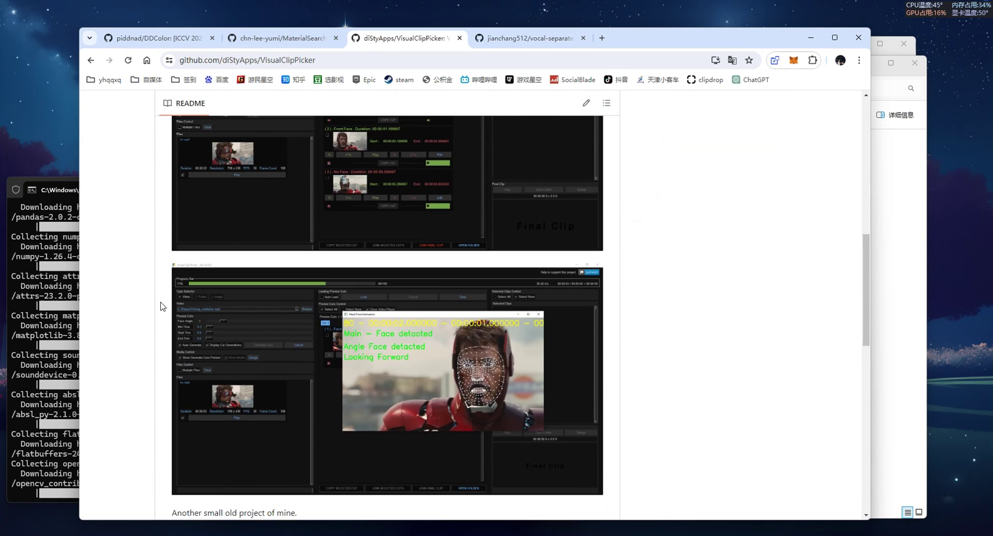
scroll(161, 306, down, 3)
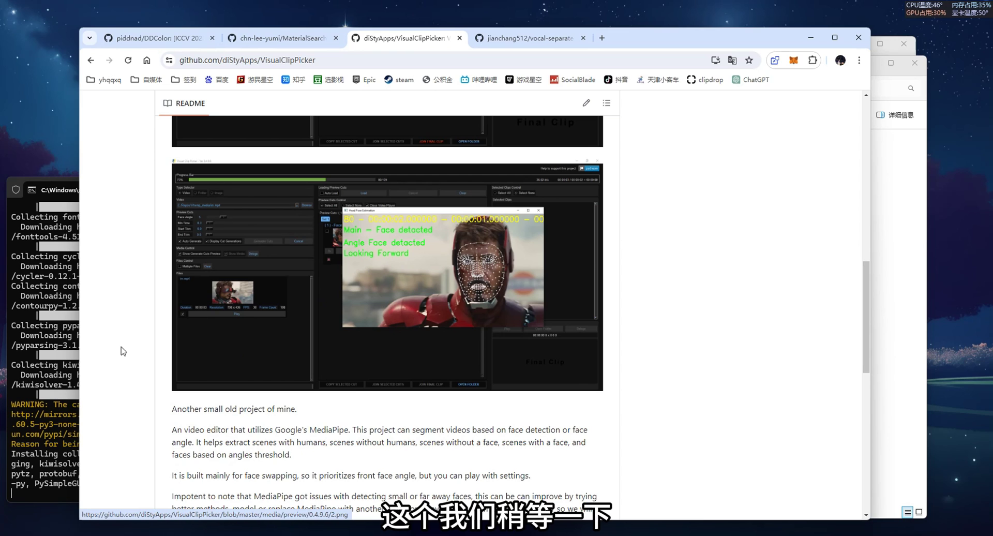
click(51, 356)
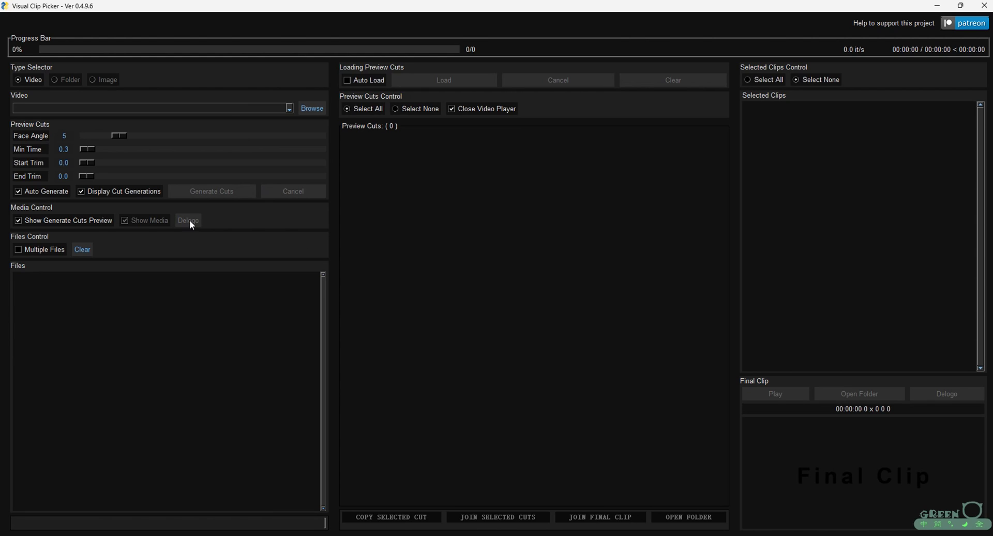
Load the video 3月10日.mp4 from G:/A to generate its preview cuts, moving the Head Pose Estimation window aside.
click(312, 109)
double_click(239, 111)
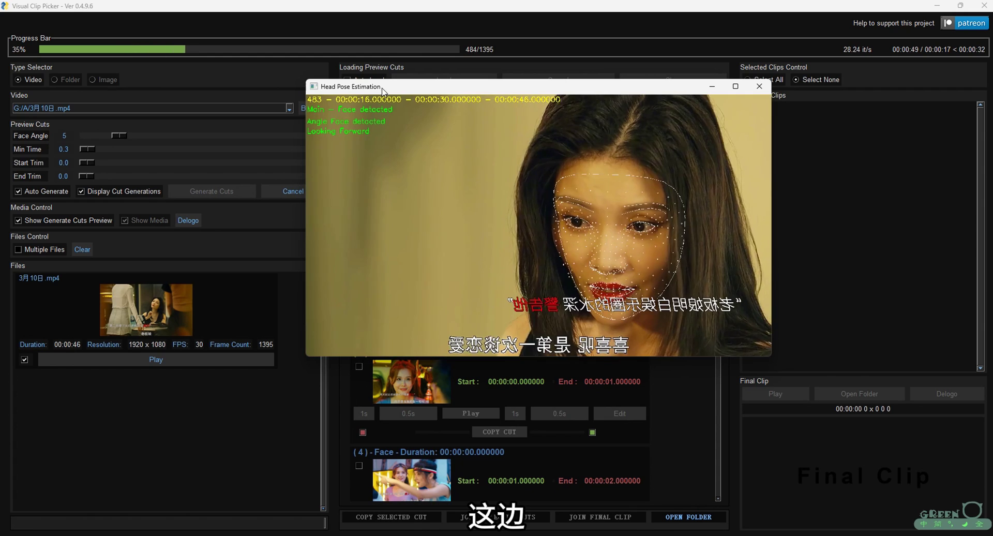
drag(445, 87, 489, 107)
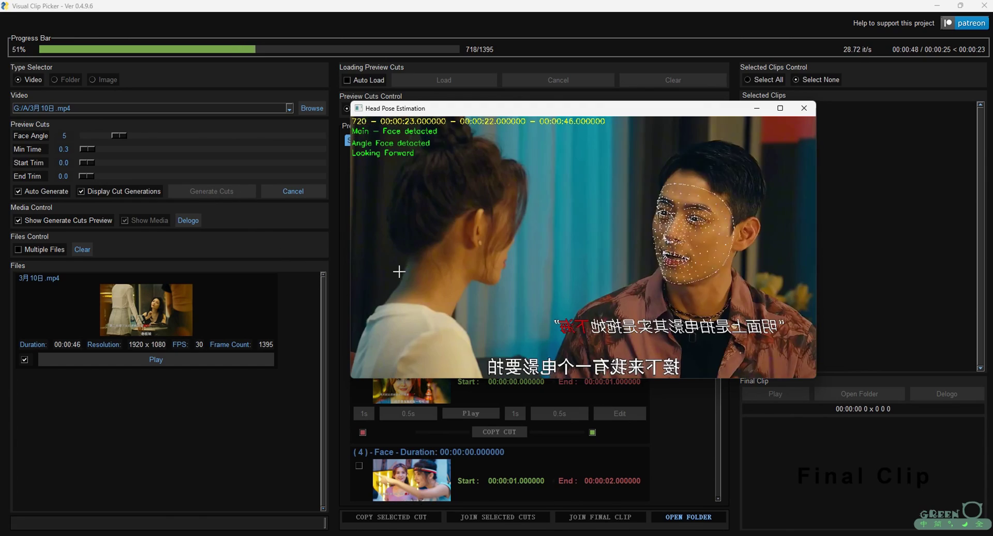
drag(445, 108, 306, 159)
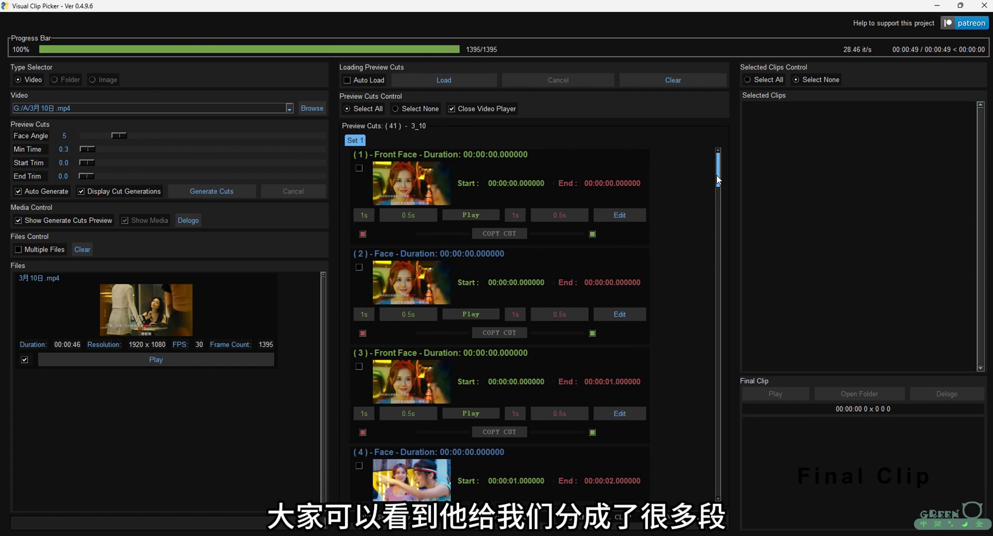
Copy preview cuts 1 and 4 to the selected clips.
mouse_move(718, 168)
mouse_down()
mouse_move(700, 354)
mouse_move(719, 173)
mouse_up()
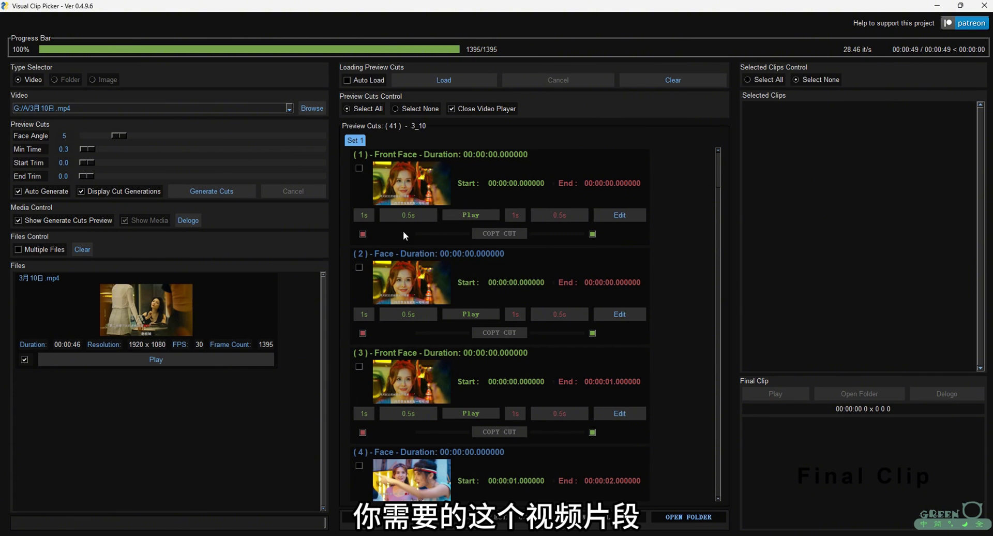
click(359, 168)
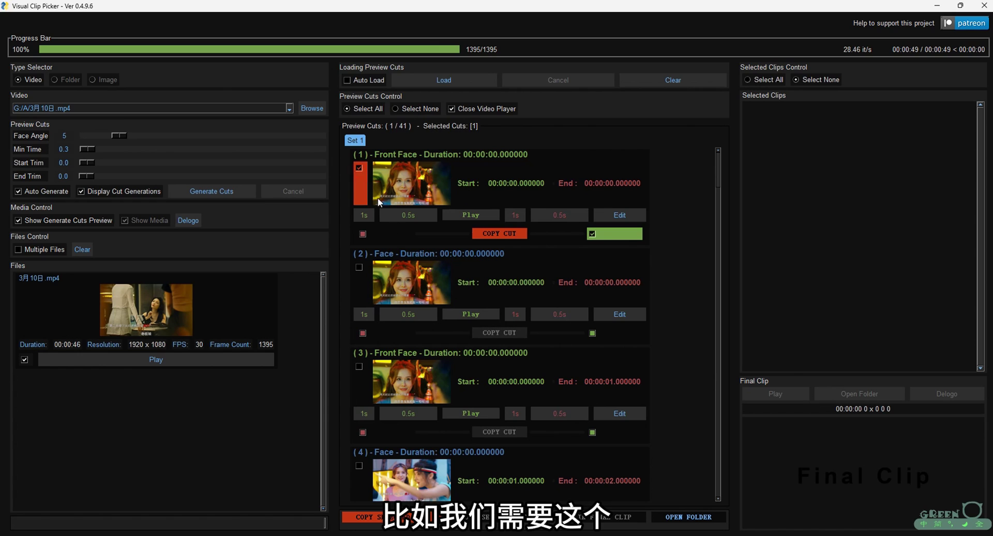
click(500, 234)
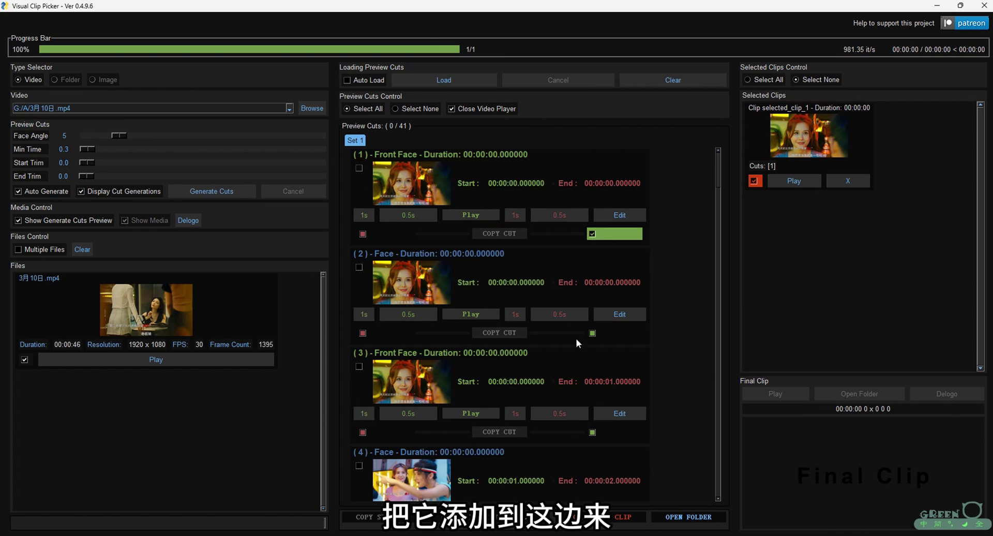
scroll(479, 380, down, 1)
click(361, 431)
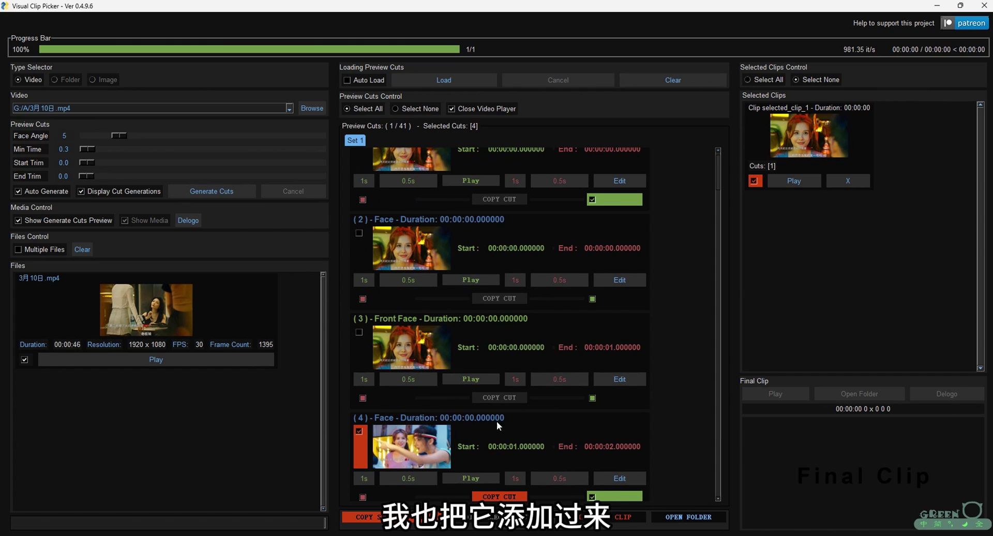
click(499, 496)
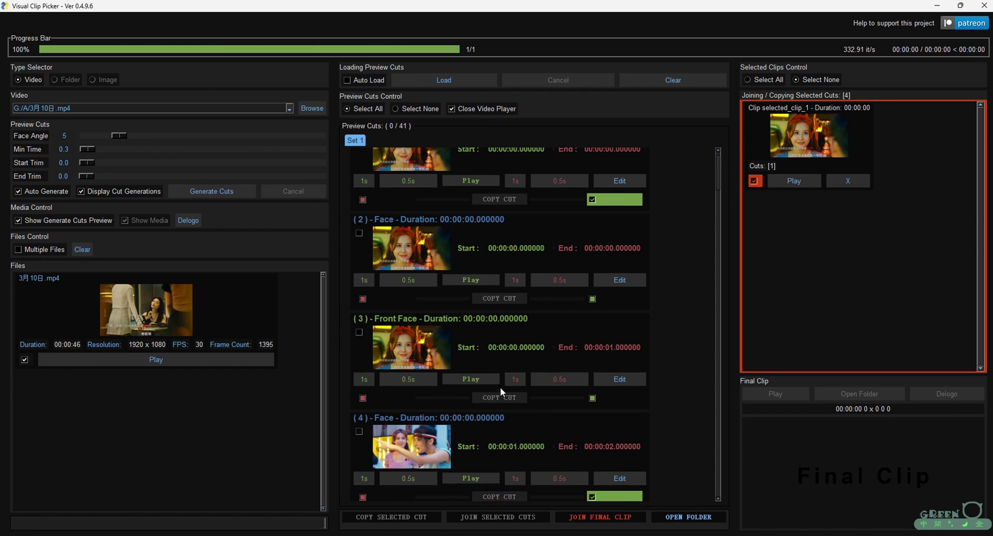
Copy preview cuts 9 and 12 to the selected clips.
scroll(544, 400, down, 1)
scroll(460, 405, down, 10)
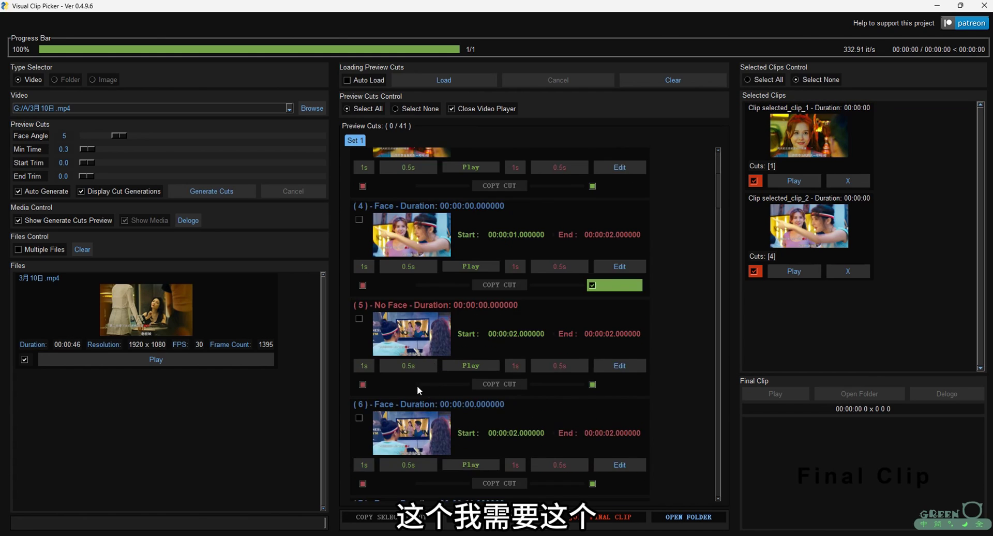
scroll(409, 389, down, 2)
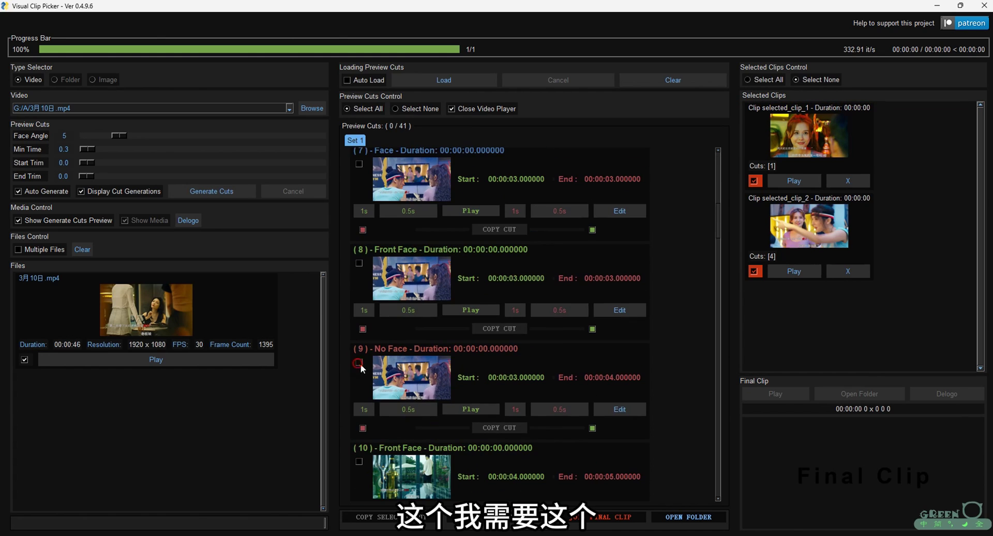
click(497, 427)
scroll(471, 421, down, 4)
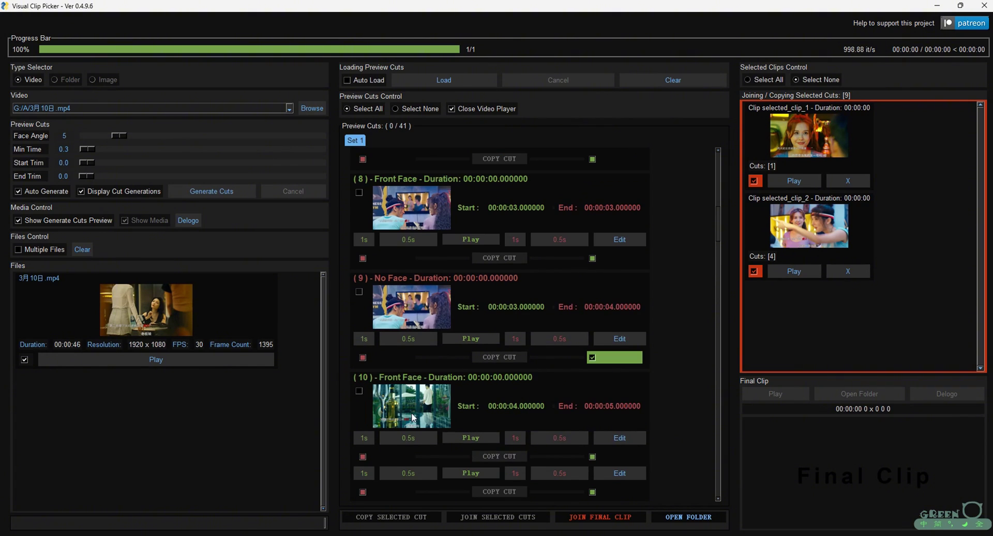
scroll(448, 420, down, 2)
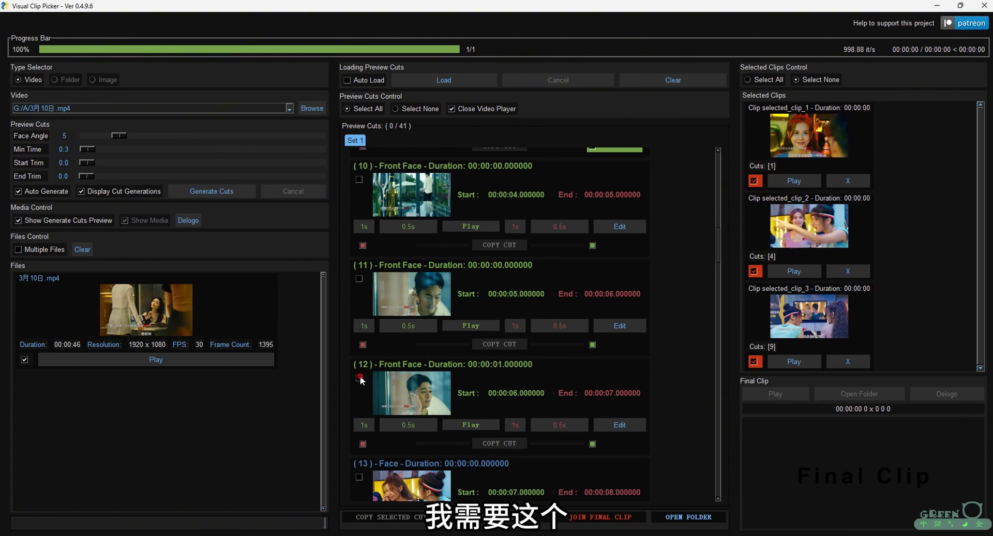
click(450, 412)
click(501, 443)
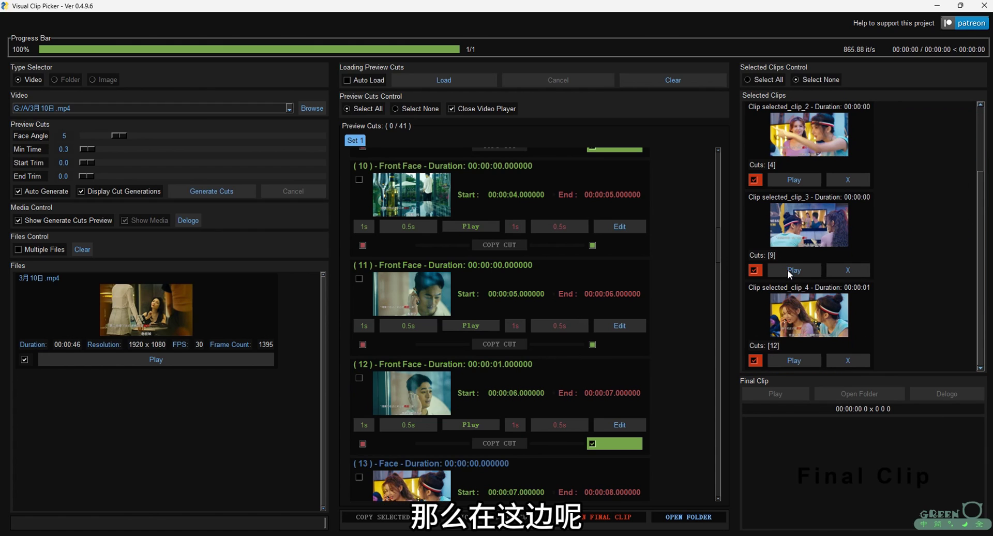
Play selected_clip_3, close the player, and look through the list of preview cuts.
click(794, 270)
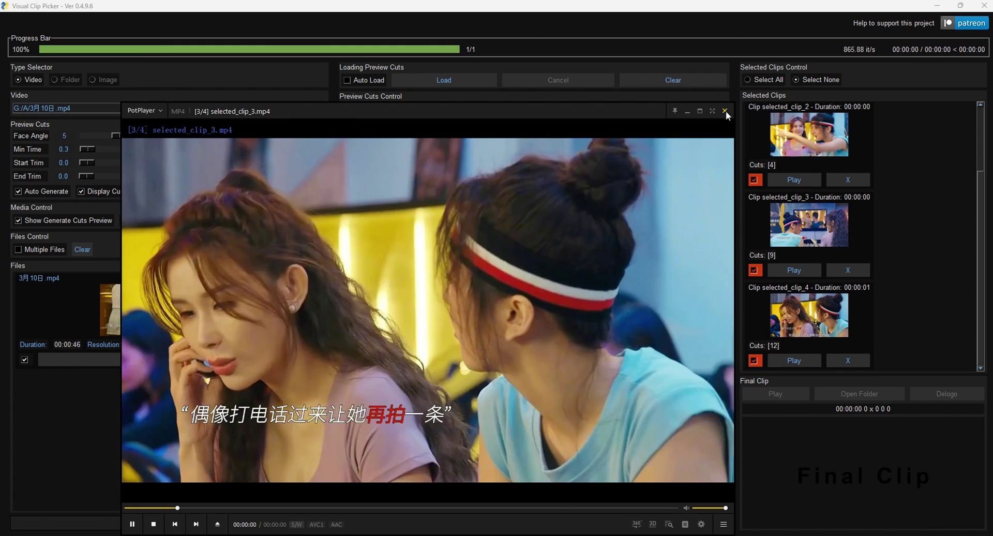
click(724, 111)
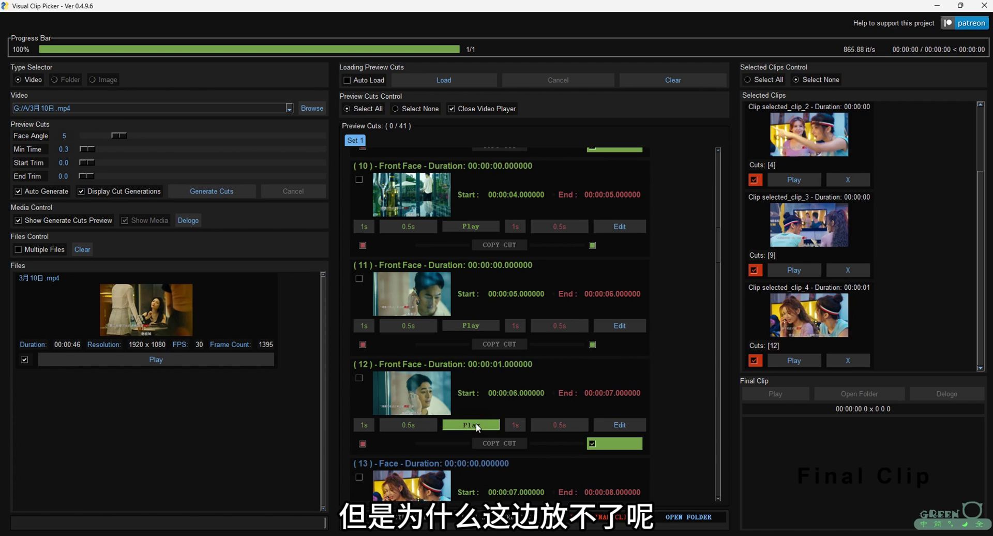
scroll(499, 367, up, 5)
scroll(499, 365, up, 3)
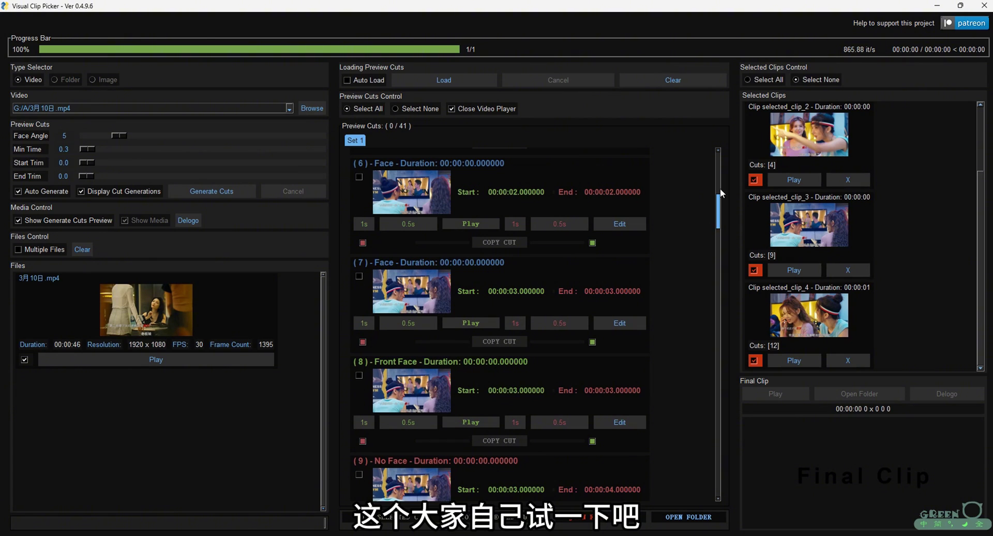
drag(718, 198, 718, 255)
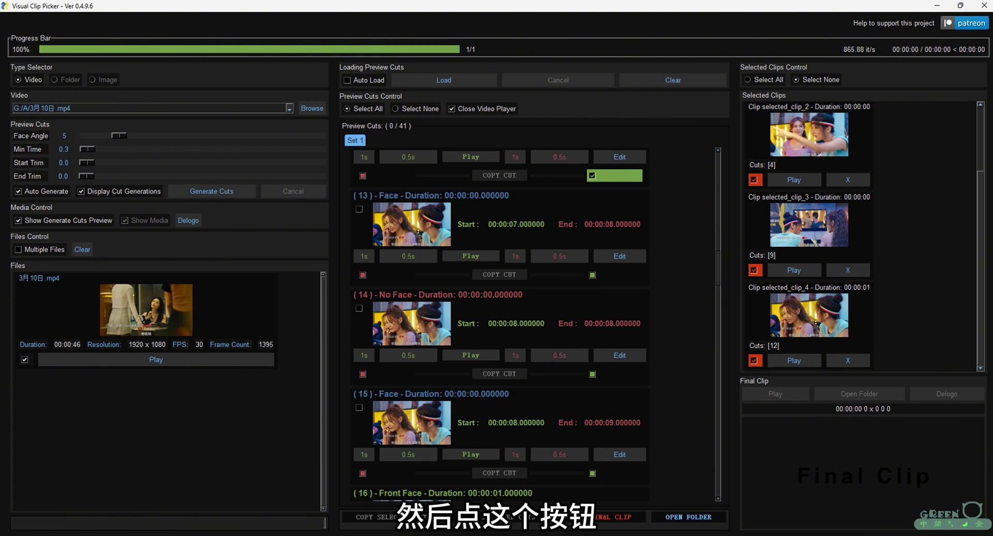
Join the selected clips into the final clip, play it through, and close the player.
click(621, 517)
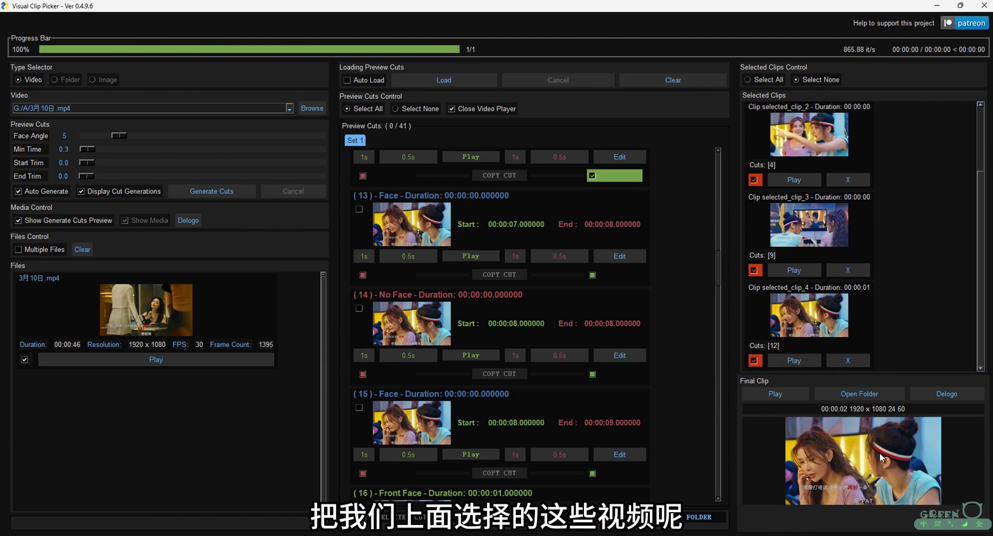
click(780, 395)
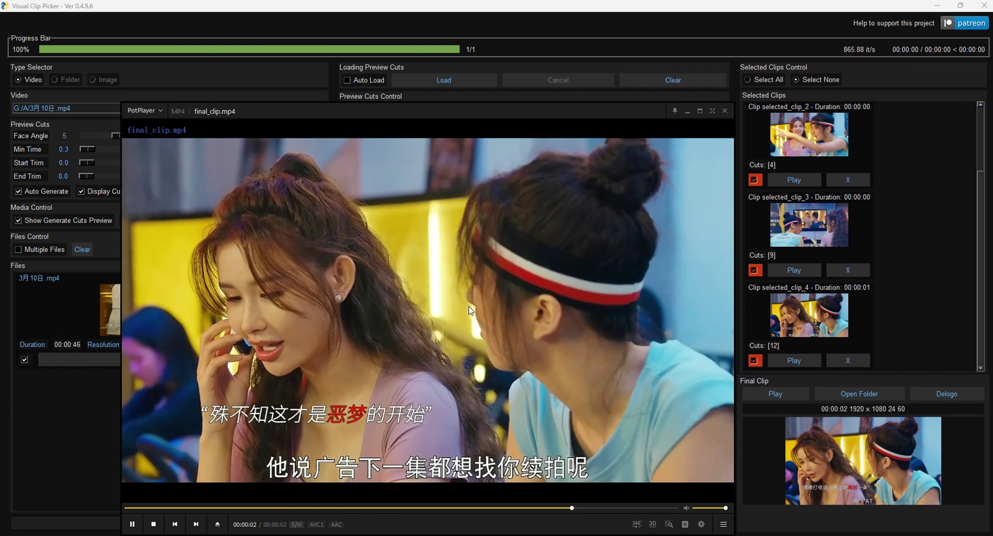
click(725, 111)
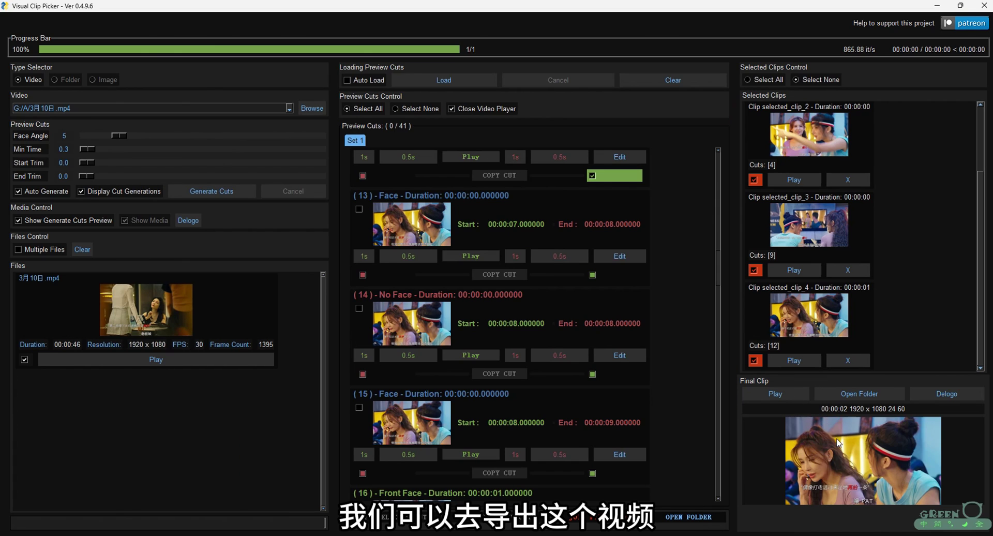
Open the final clip's output folder, look at its parent folder 3_10, and close the folder window.
click(840, 391)
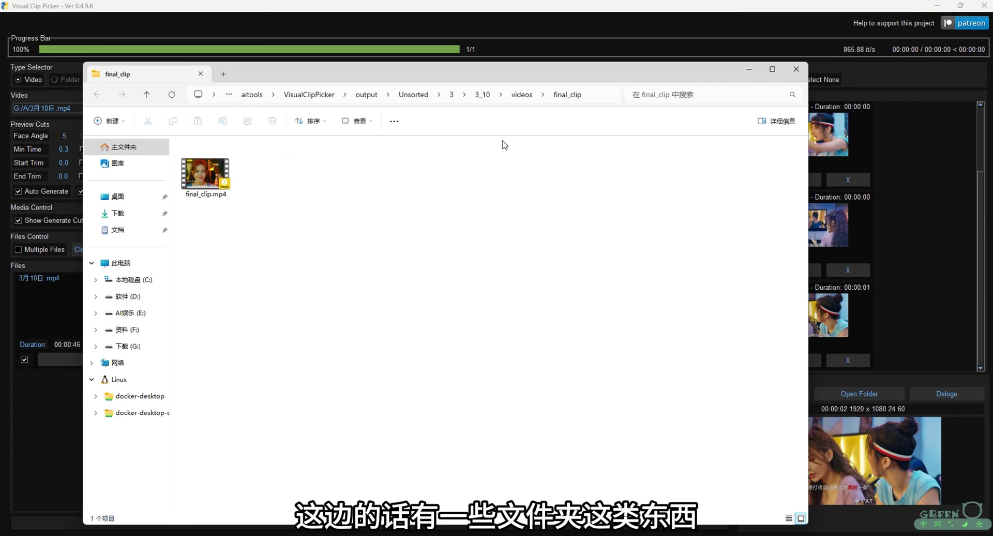
click(481, 95)
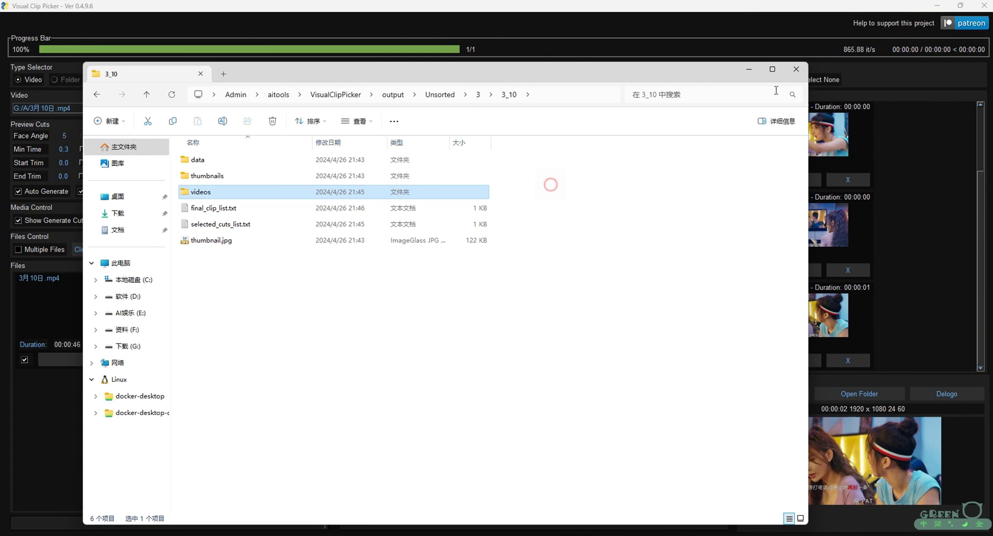
click(796, 69)
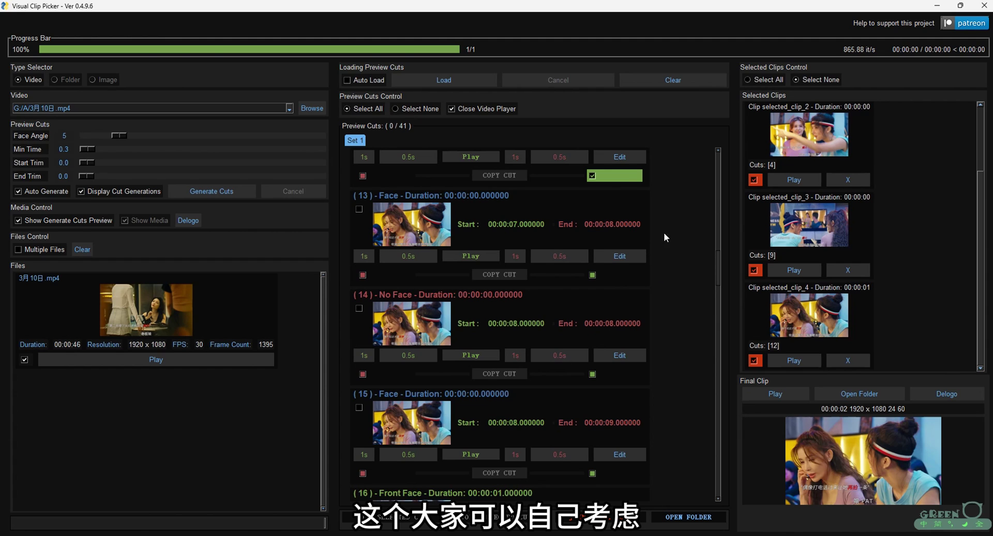
Exit Visual Clip Picker, confirming the exit, and close its console window.
click(980, 6)
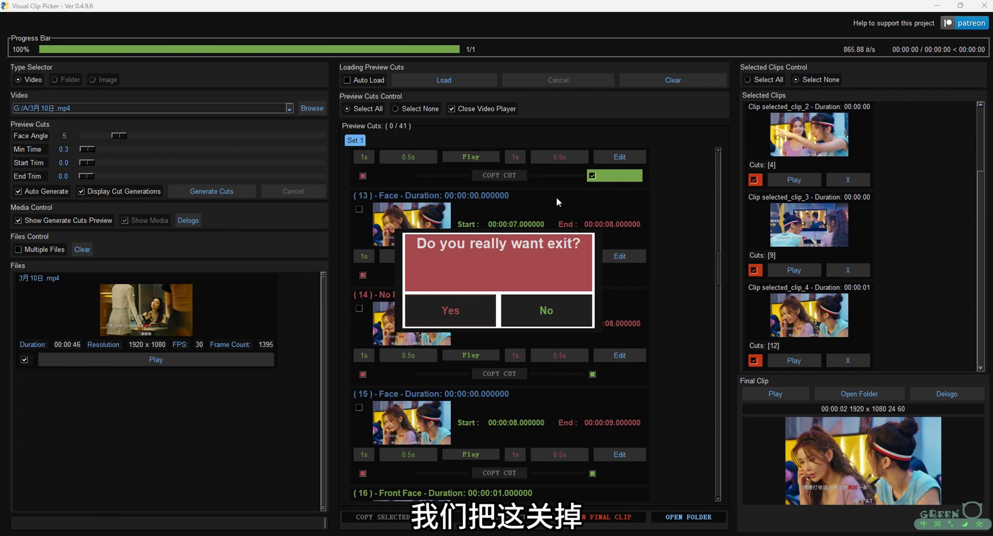
click(464, 312)
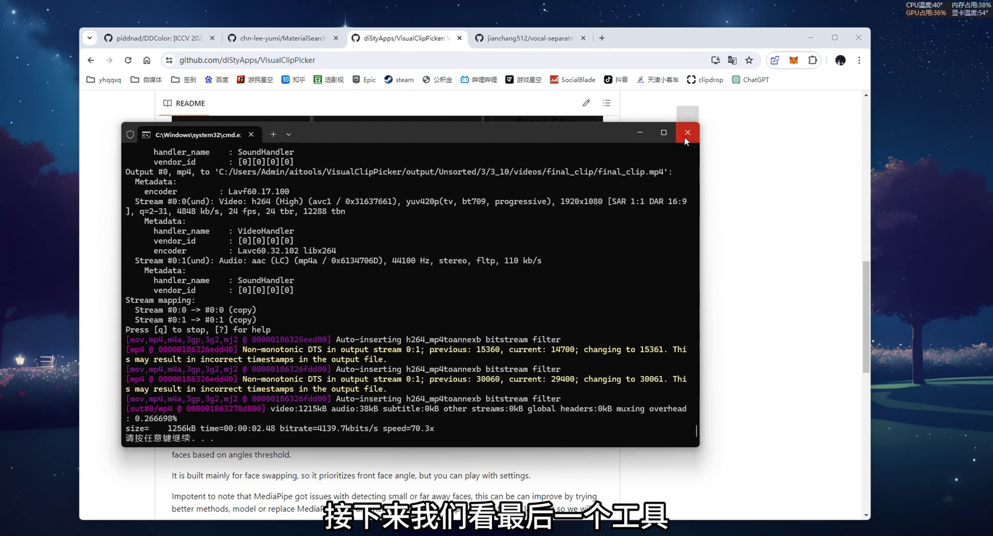
click(685, 137)
Switch to the VisualClipPicker folder window, open the vocal-separate folder inside tool, and select start.exe.
mouse_move(361, 533)
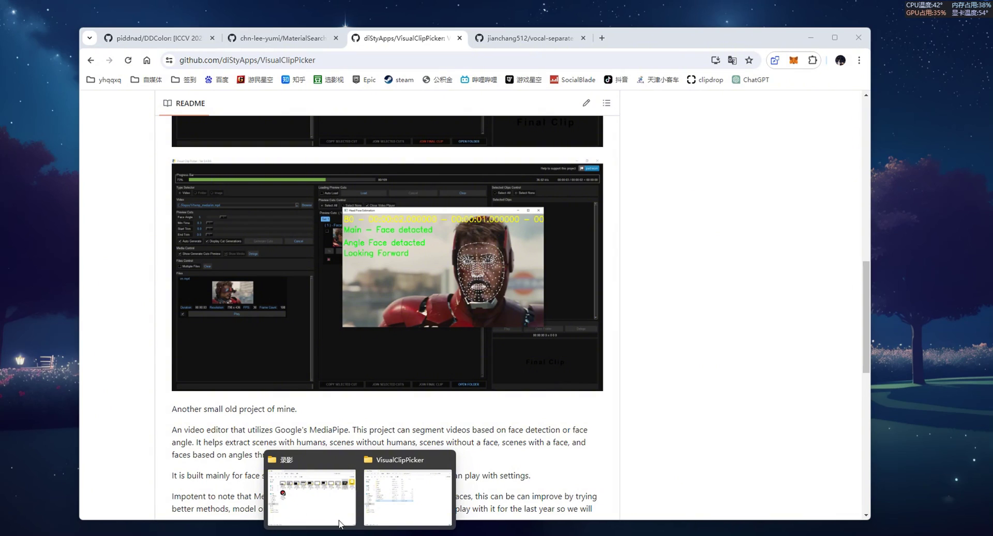
click(411, 508)
click(436, 74)
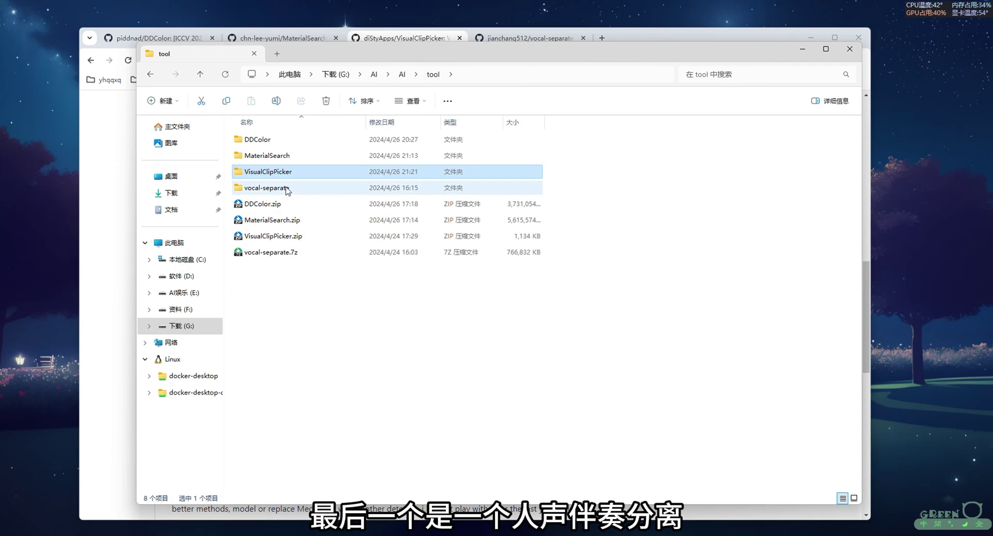
double_click(286, 189)
drag(478, 60, 537, 82)
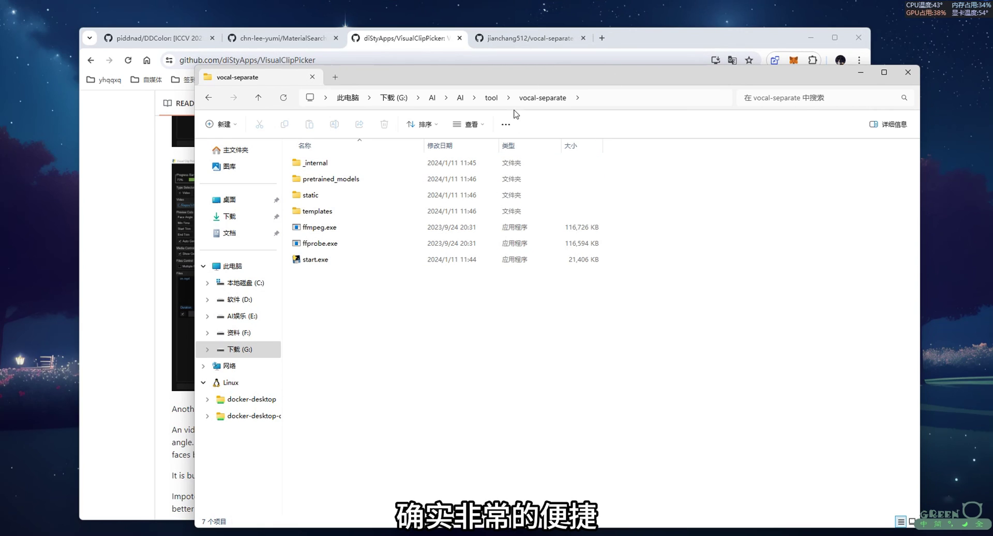
click(321, 263)
Look over the vocal-separate GitHub README, run start.exe from the vocal-separate folder, and move its console aside.
click(507, 39)
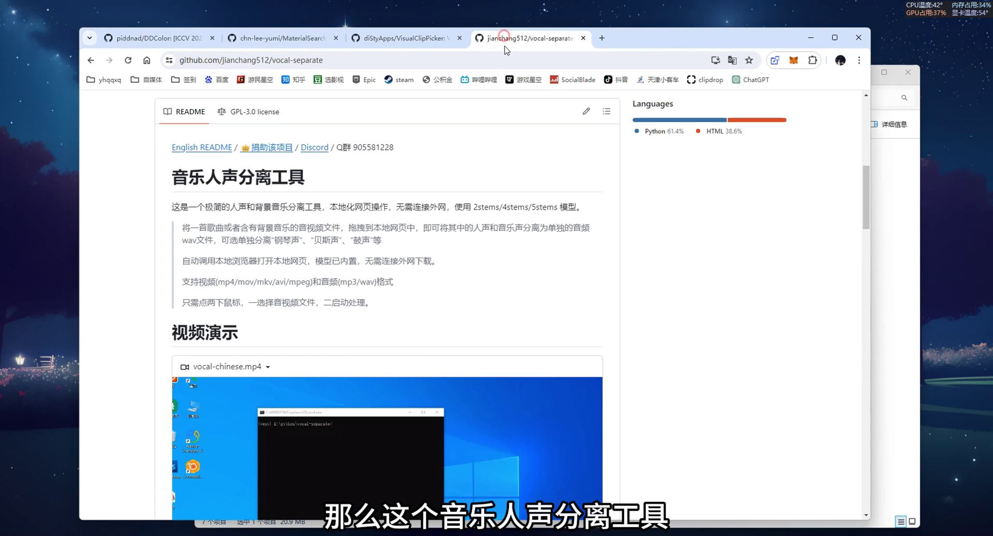
scroll(514, 236, down, 4)
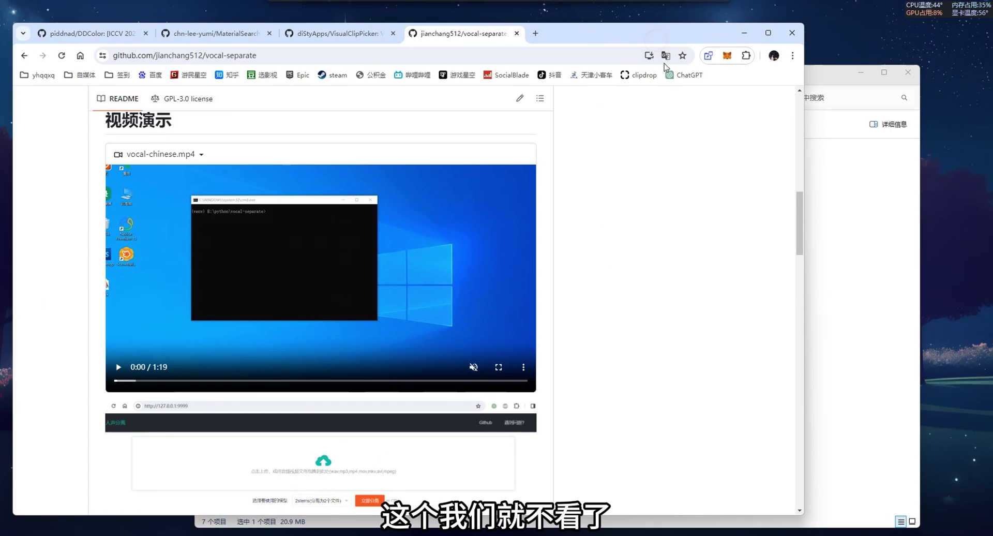
click(825, 213)
double_click(392, 257)
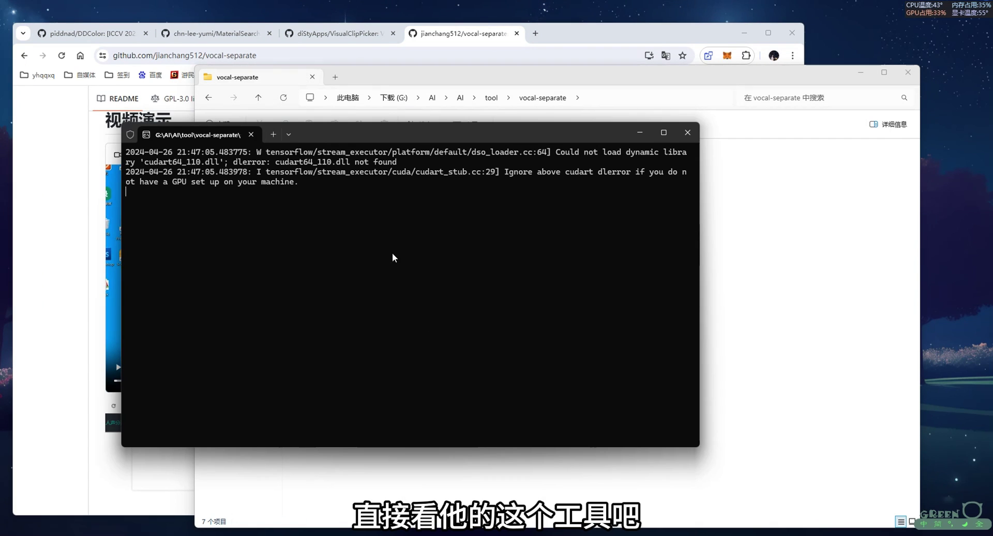
drag(349, 136, 268, 194)
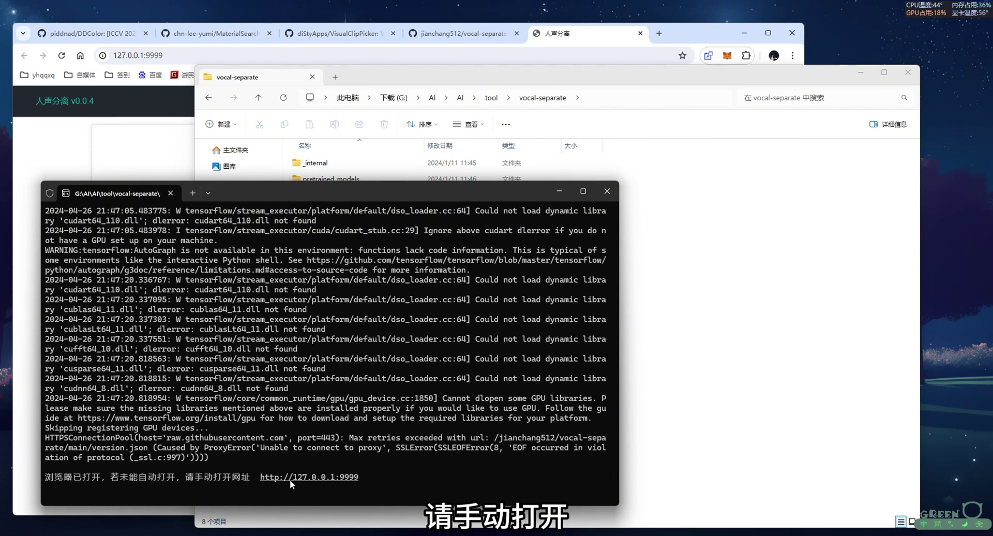
Switch to the 人声分离 page at 127.0.0.1:9999 and upload an audio file for separation.
key(alt+Tab)
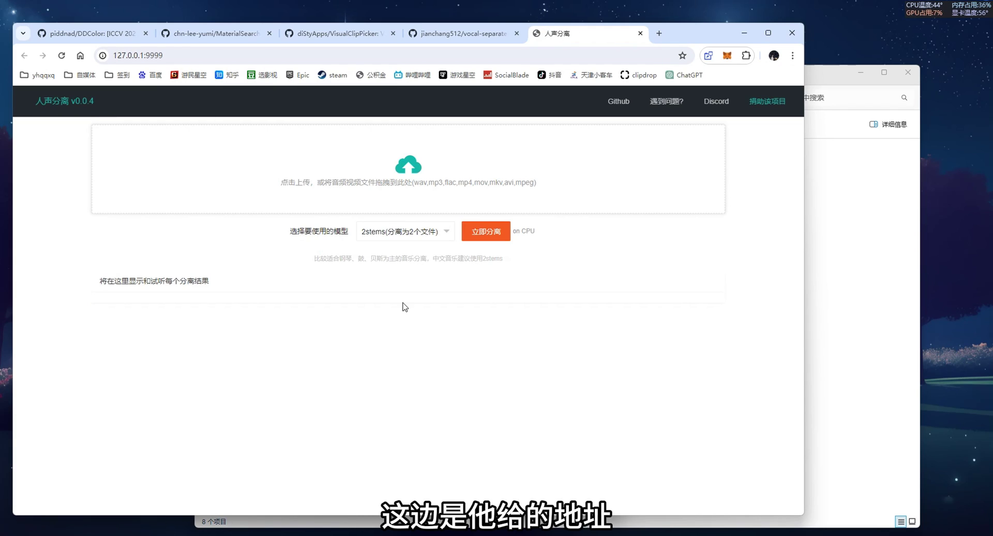
click(394, 177)
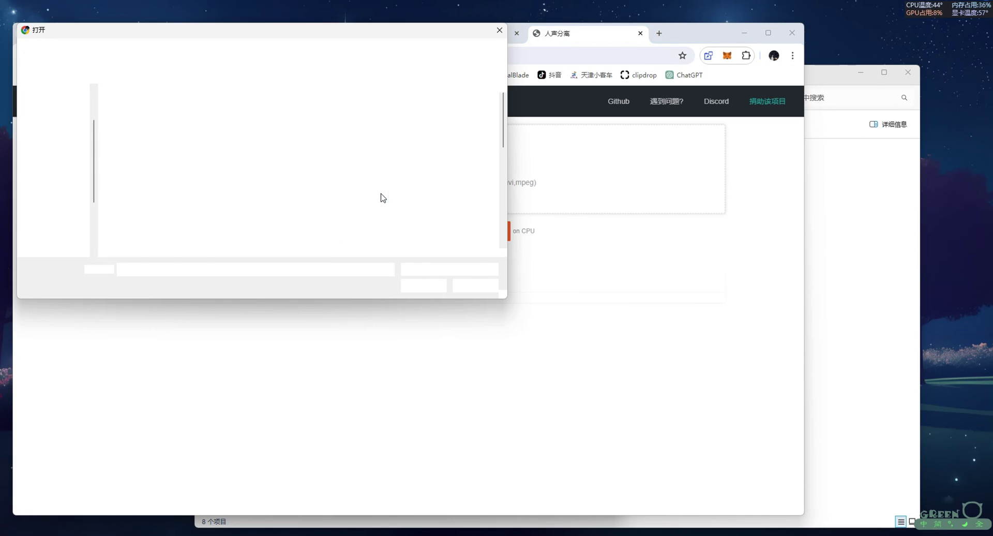
double_click(304, 203)
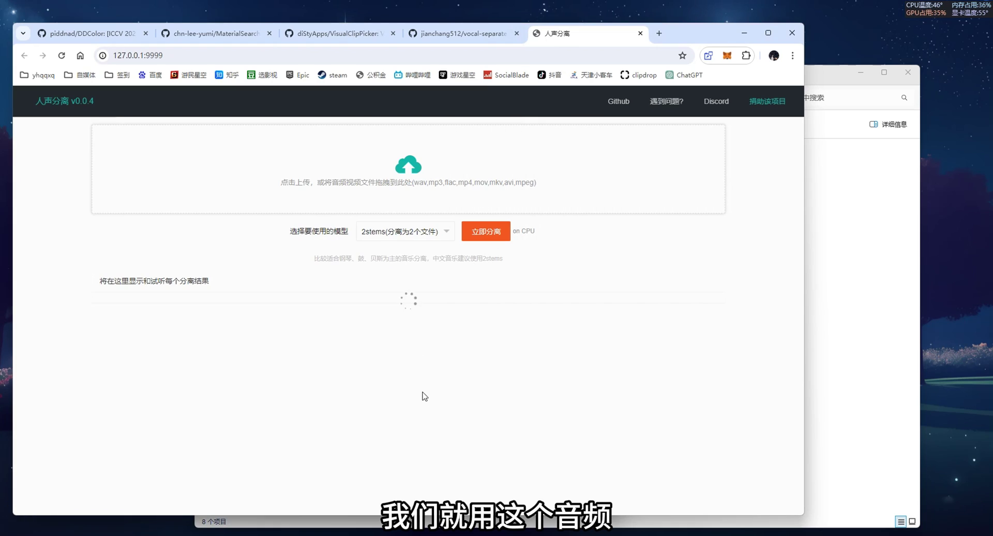
Switch to File Explorer, go to folder A on drive G, and play 111.mp4 with the player's volume turned down.
mouse_move(359, 533)
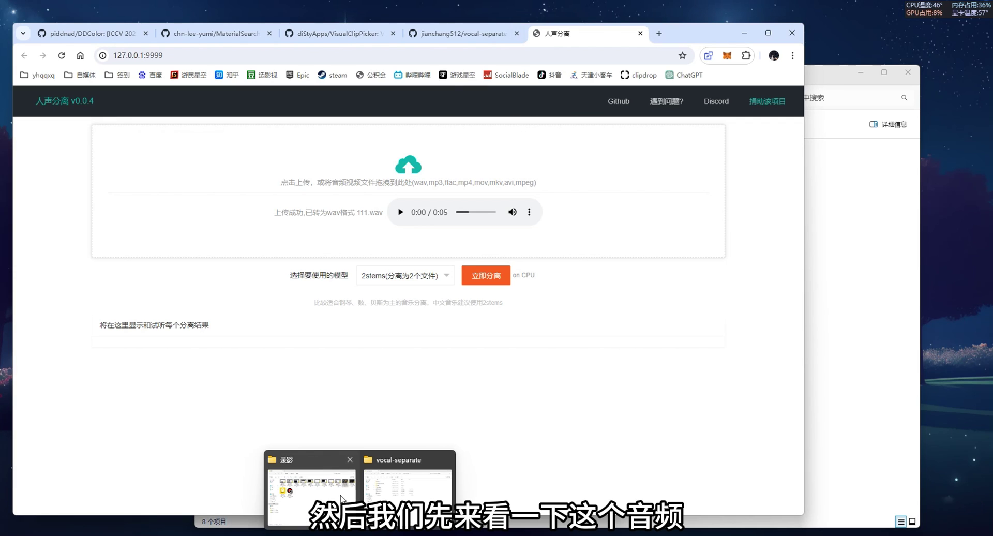
click(393, 486)
click(389, 98)
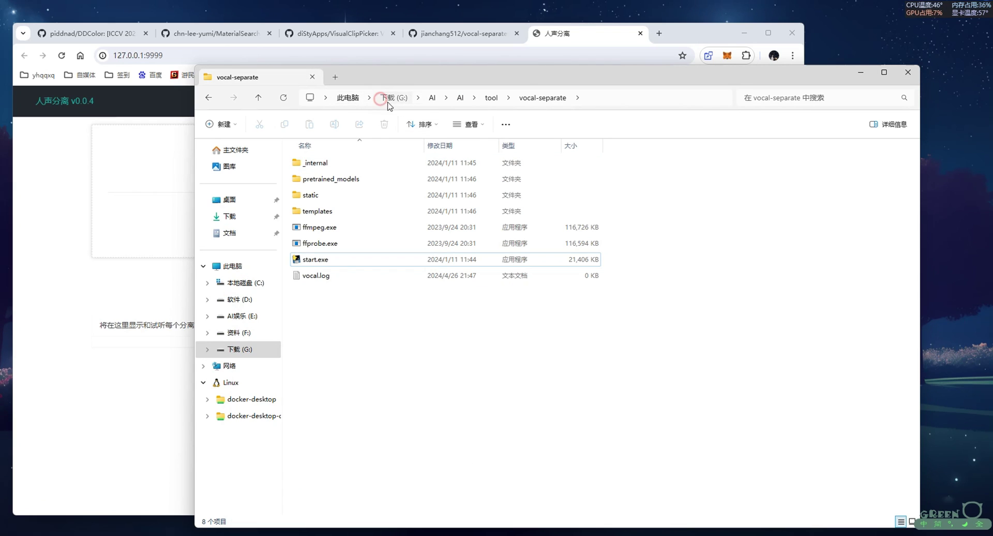
double_click(317, 167)
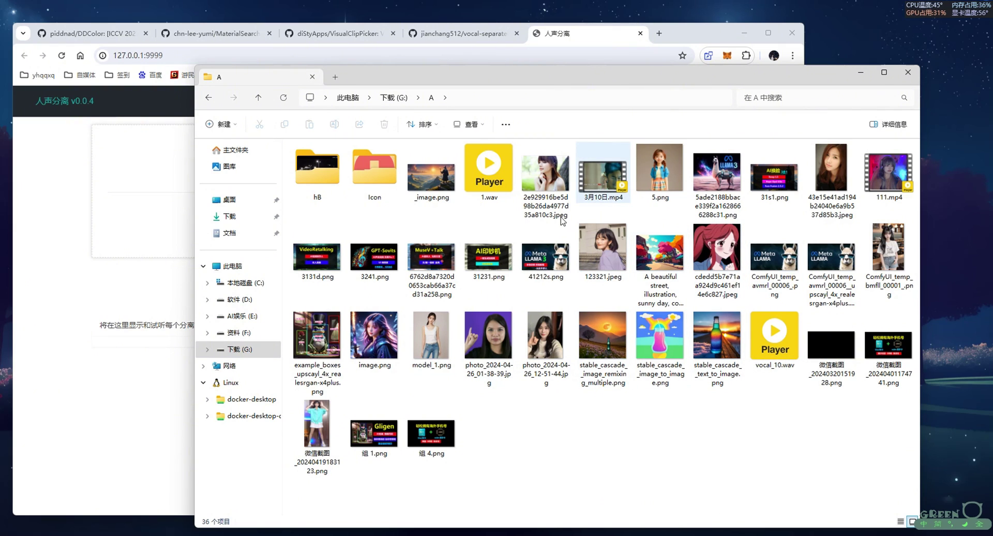
double_click(888, 173)
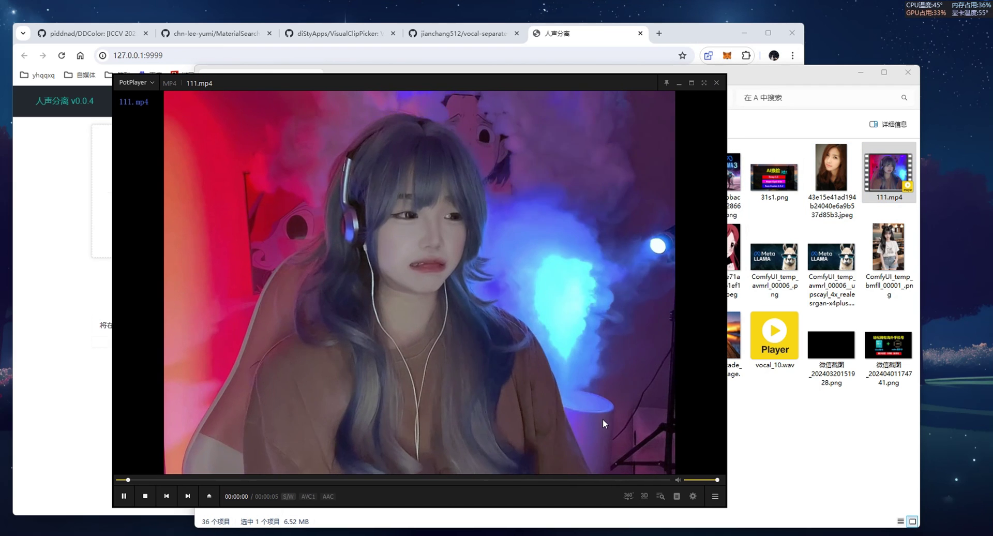
click(697, 478)
drag(697, 479, 700, 480)
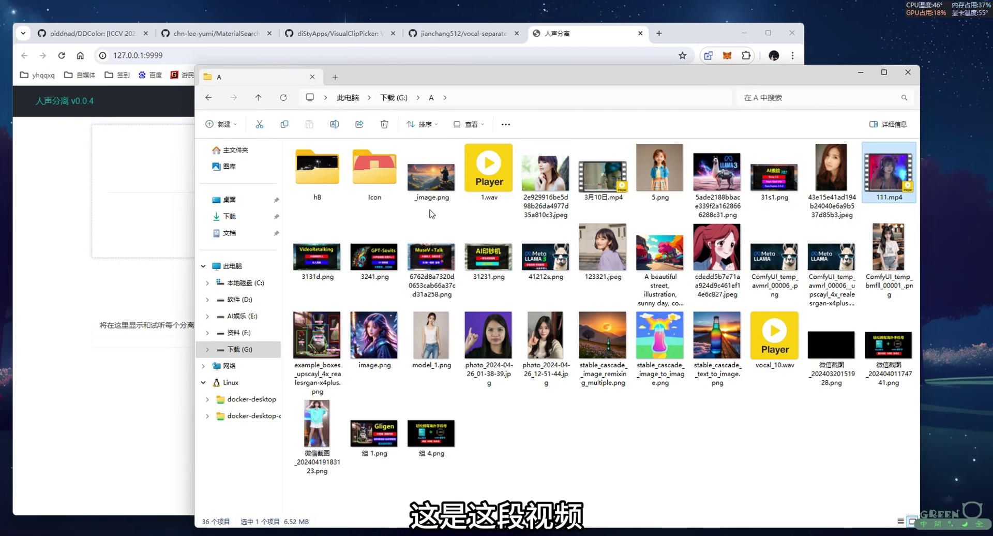
Return to the 人声分离 page, separate 111.wav with the 2stems model, and play the resulting 伴奏 and 人声 tracks.
click(82, 291)
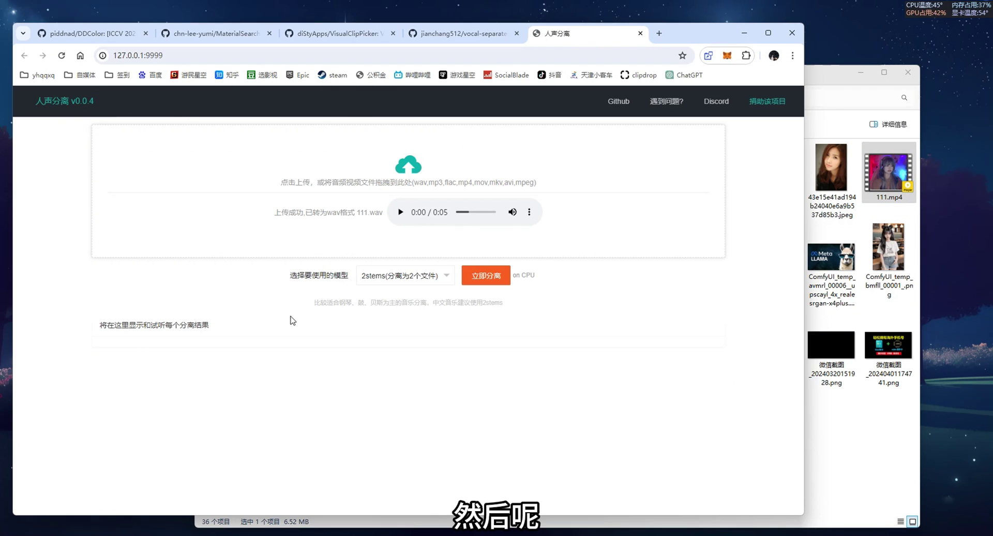
click(383, 279)
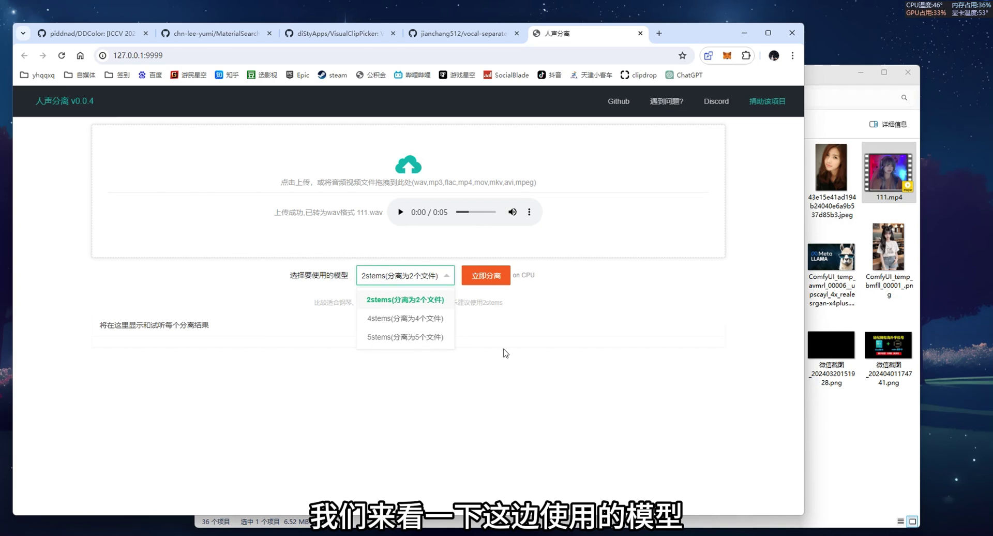
click(404, 300)
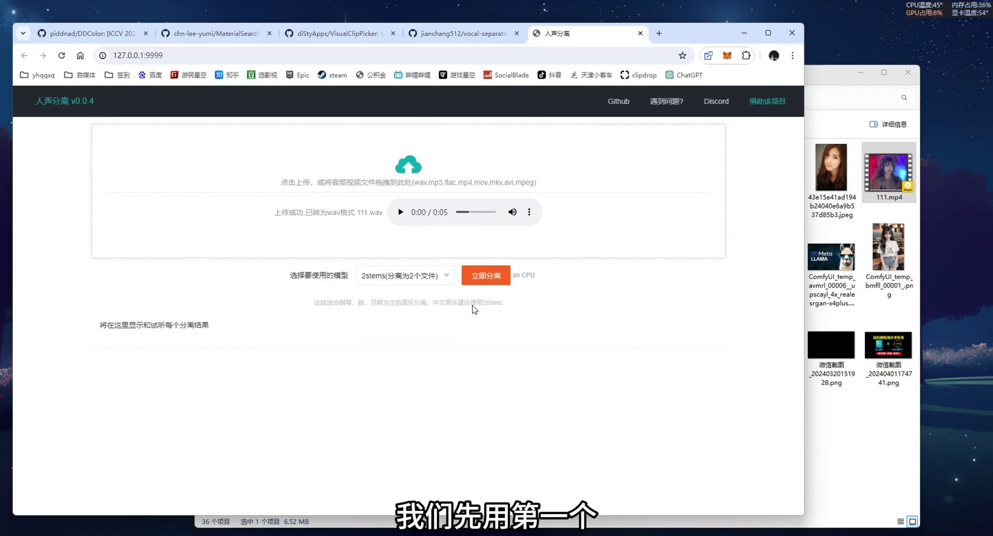
click(487, 279)
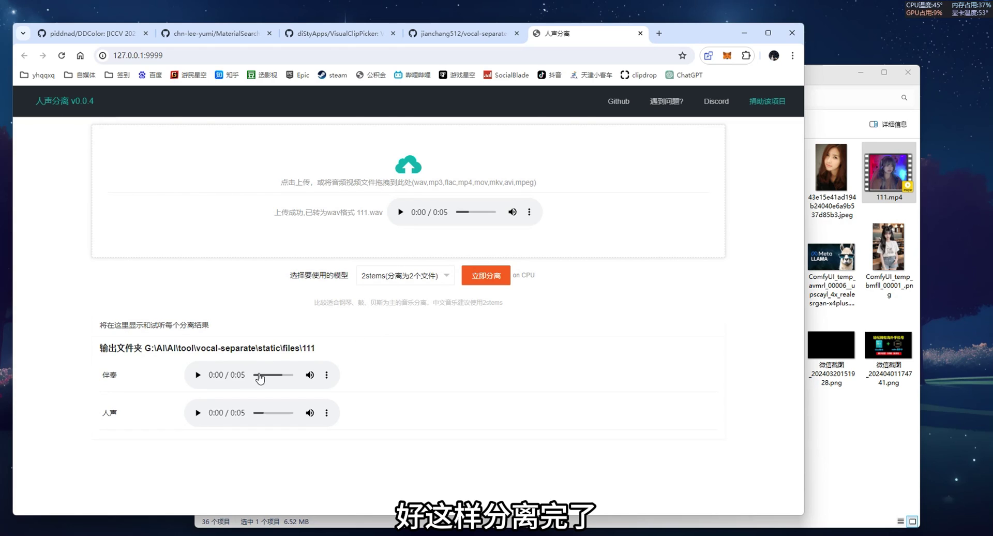
click(197, 375)
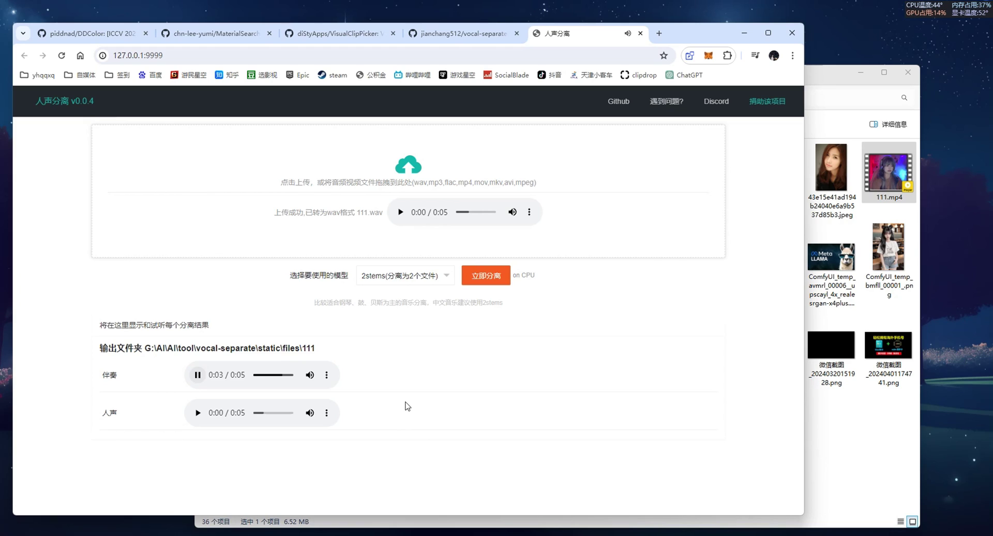
click(197, 412)
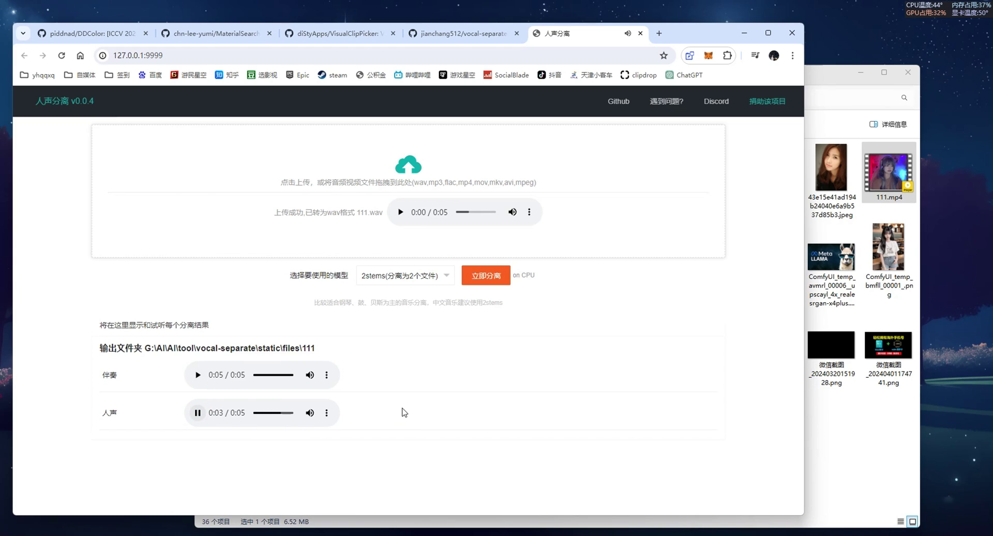
Separate 111.wav again using the 4stems(分离为4个文件) model.
click(388, 278)
click(387, 319)
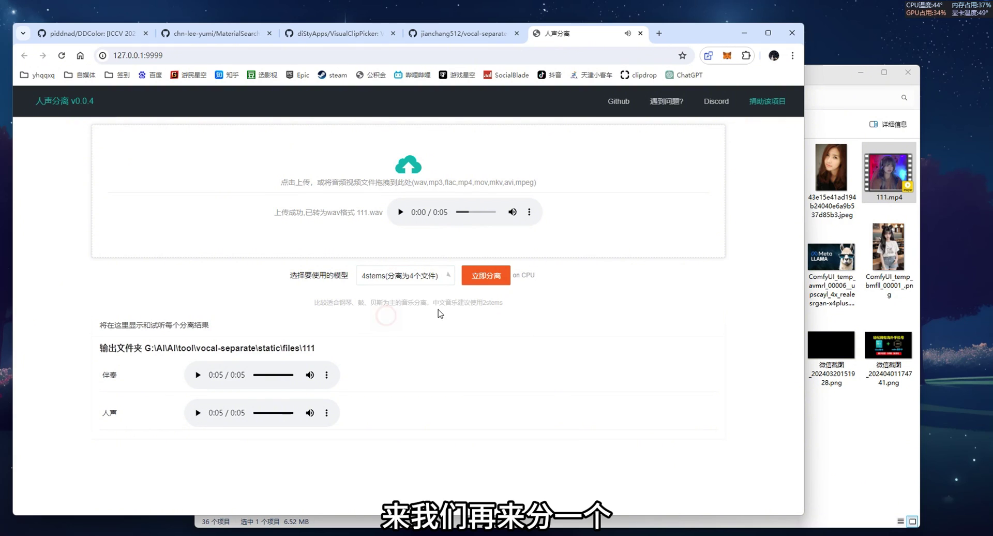
click(481, 279)
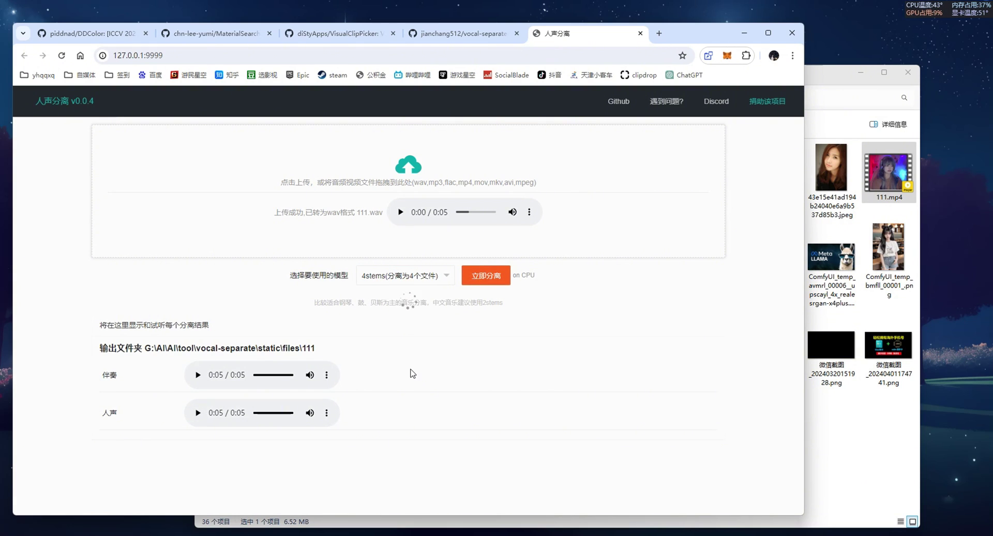
Listen to the separated 低音, 鼓, 其他 and 伴奏 tracks, stopping playback of 伴奏 at the end.
scroll(253, 367, down, 1)
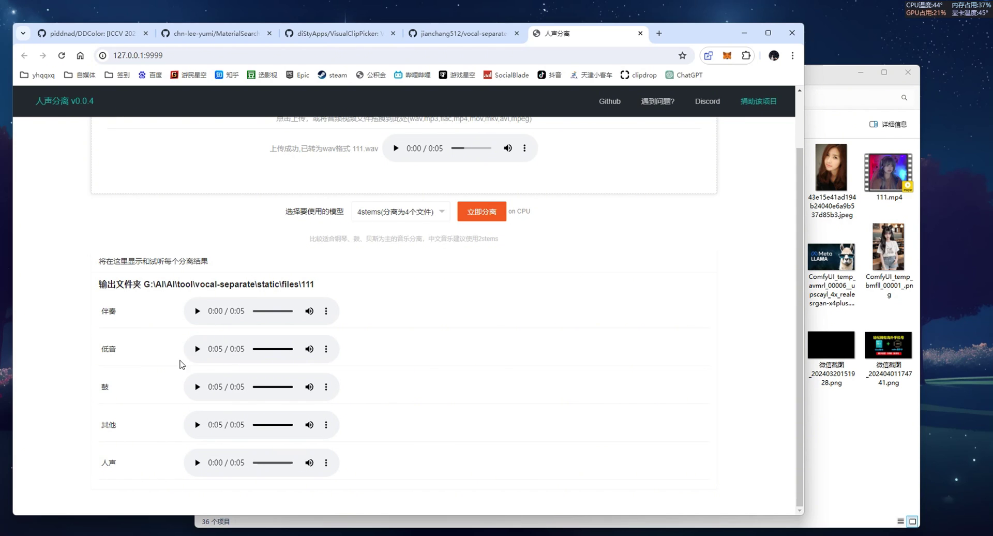
click(194, 350)
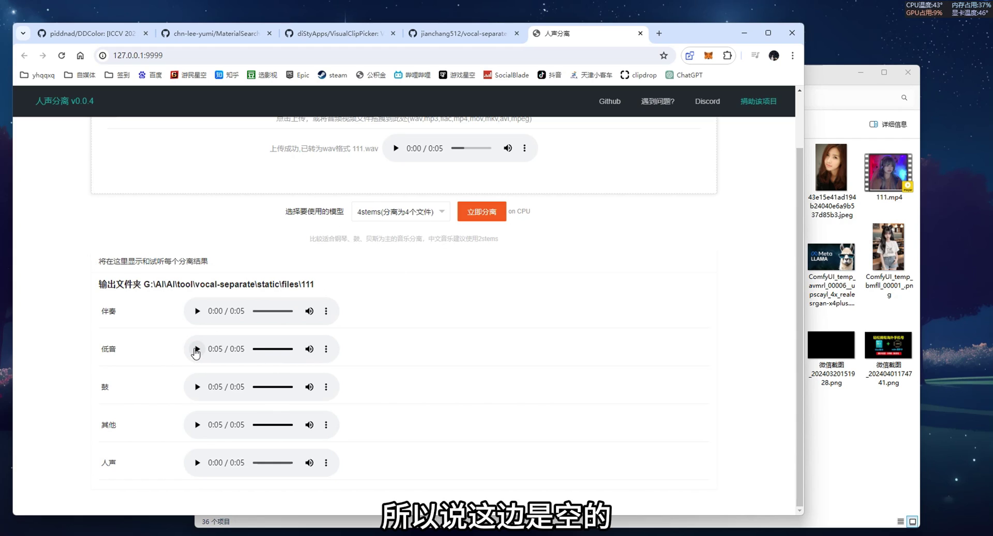
click(197, 387)
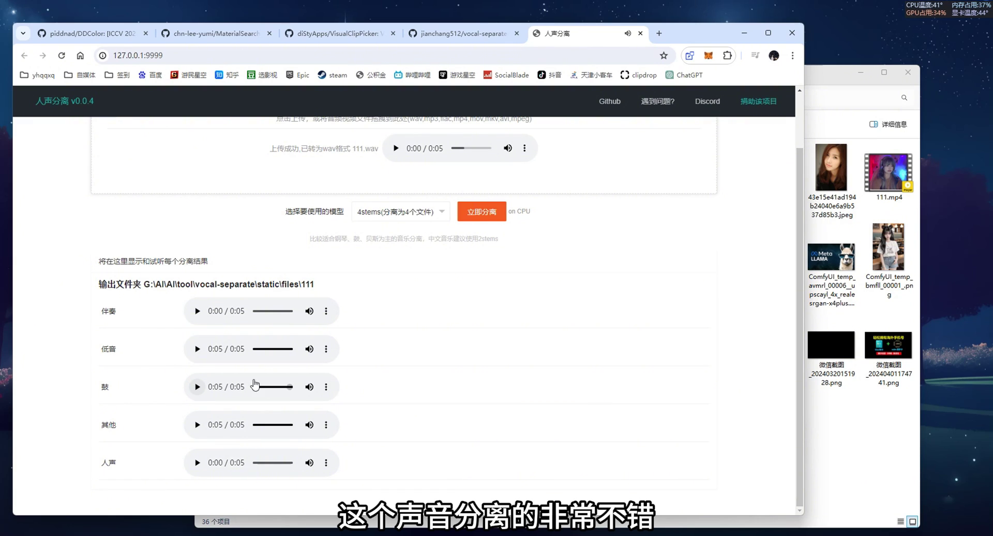
click(196, 424)
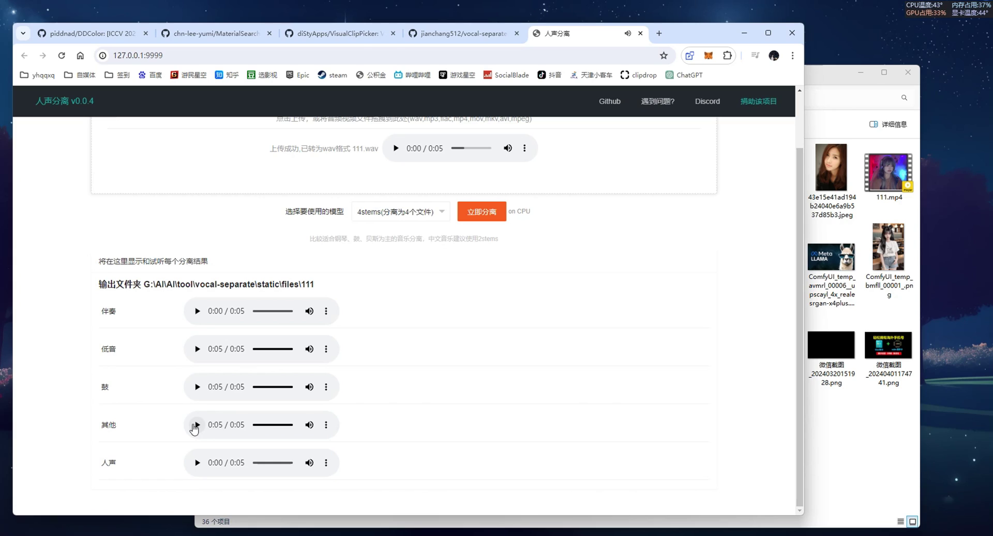
click(197, 311)
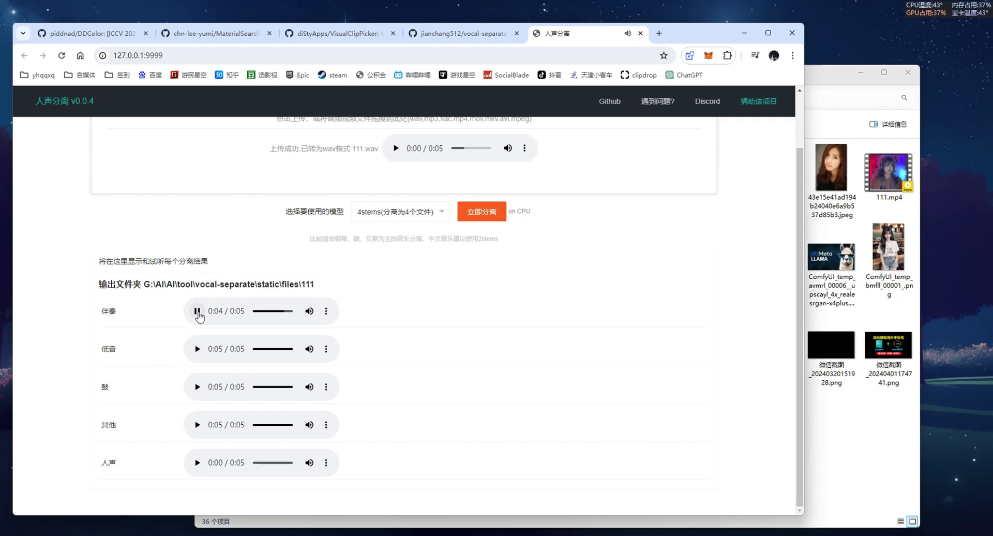
click(197, 310)
scroll(399, 266, up, 1)
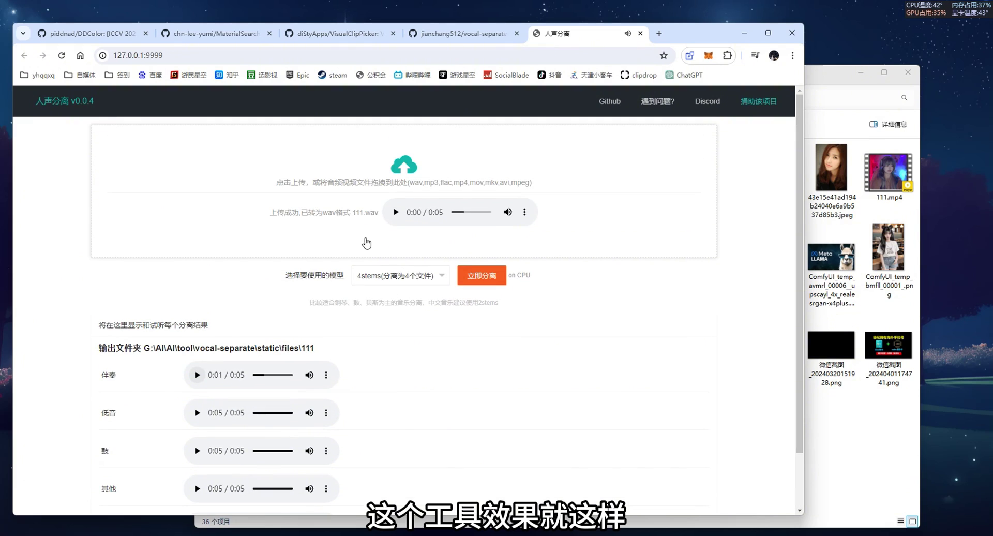